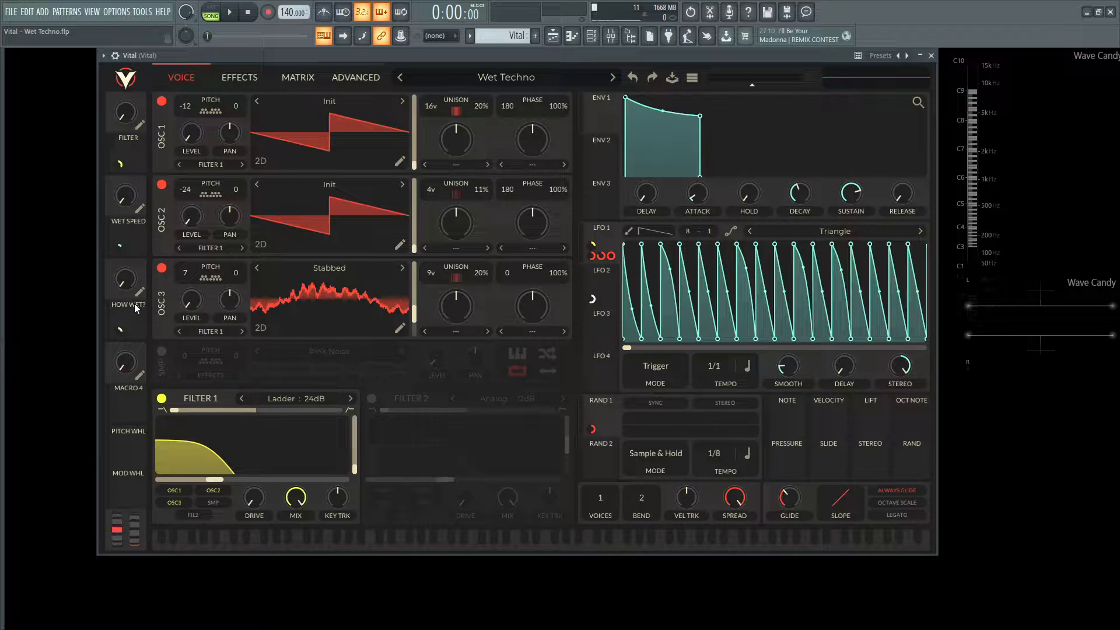
Step: Start playback, raise the HOW WET? macro to about 0.46, and sweep FILTER and WET SPEED, ending with WET SPEED at 0
{"action": "key", "text": "space"}
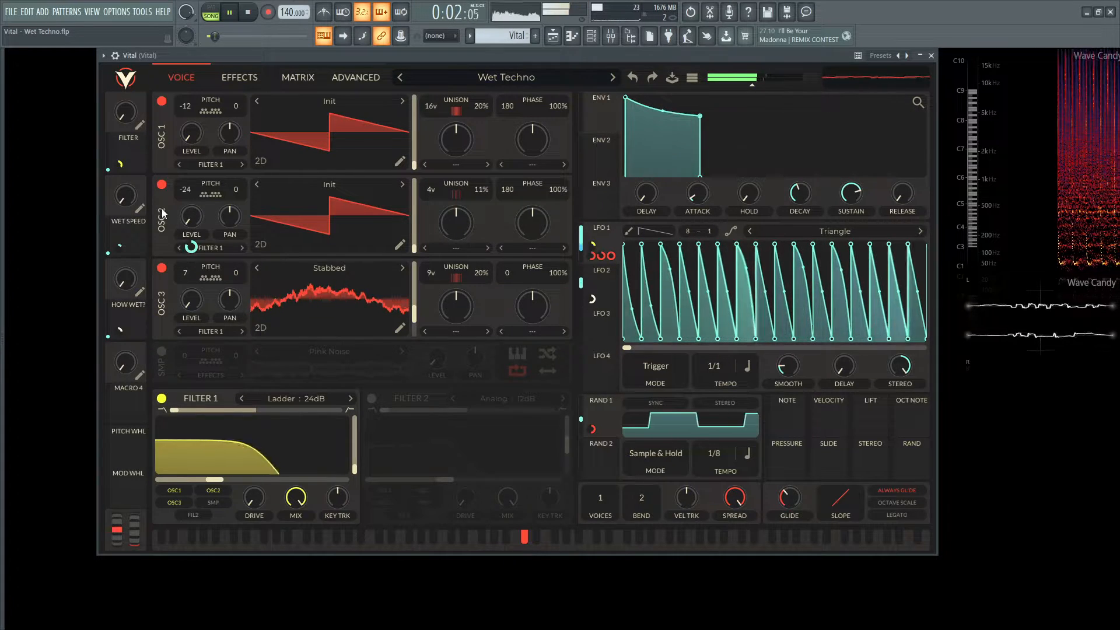
{"action": "left_click_drag", "start_coordinate": [125, 261], "coordinate": [122, 238]}
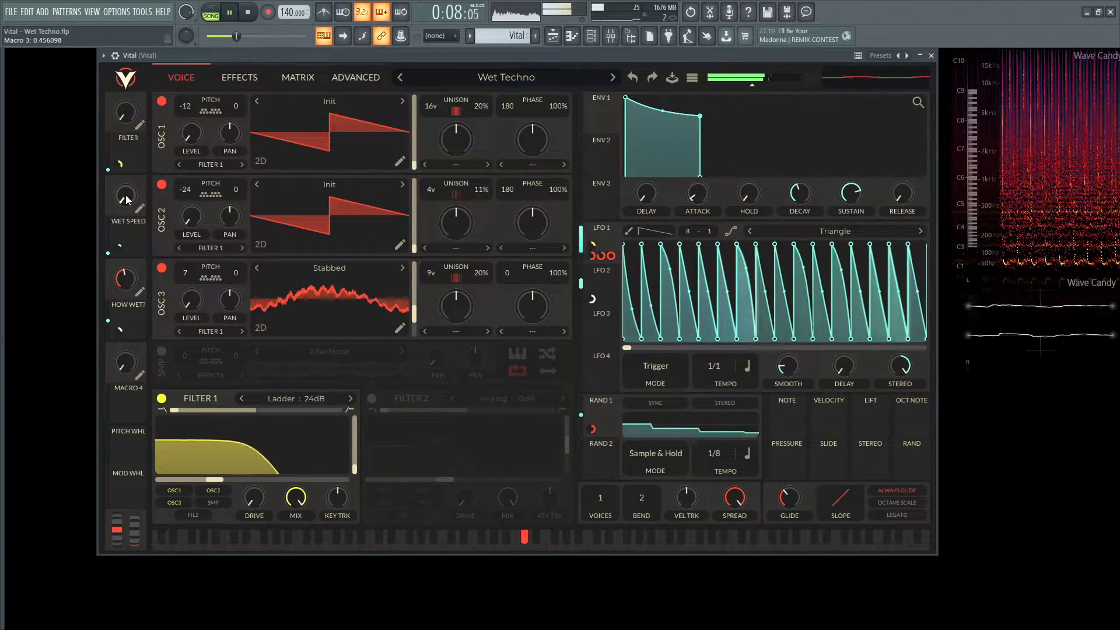
{"action": "mouse_move", "coordinate": [129, 122]}
{"action": "left_click_drag", "start_coordinate": [128, 117], "coordinate": [108, 605]}
{"action": "left_click_drag", "start_coordinate": [121, 199], "coordinate": [124, 36]}
{"action": "mouse_move", "coordinate": [125, 200]}
{"action": "left_mouse_down"}
{"action": "mouse_move", "coordinate": [131, 66]}
{"action": "mouse_move", "coordinate": [127, 210]}
{"action": "left_mouse_up"}
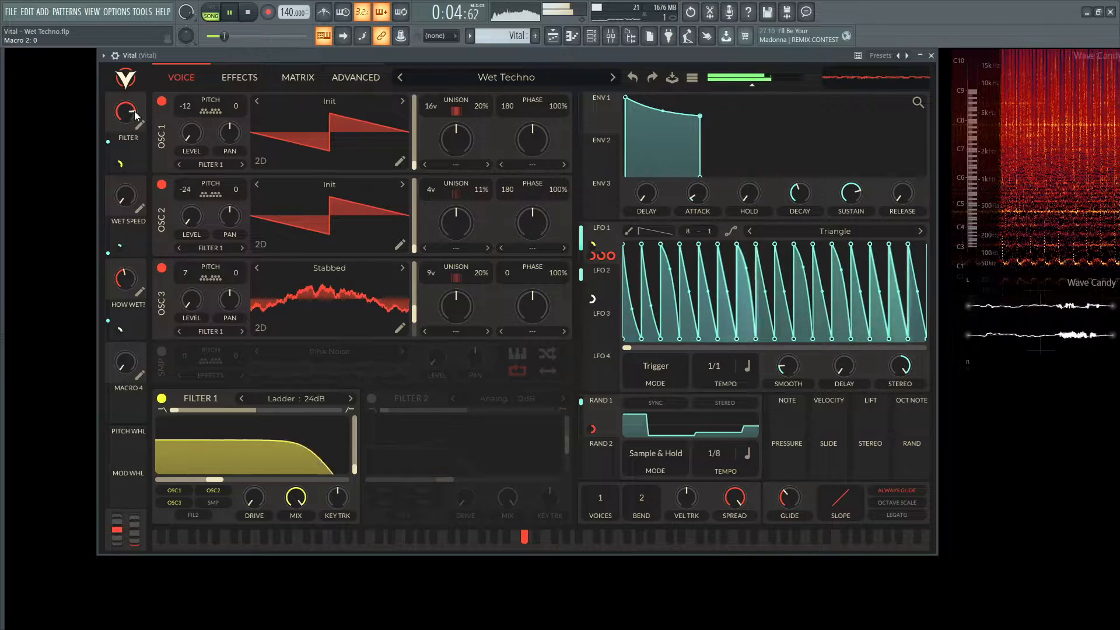
Step: Sweep the FILTER macro up to 1 and lower HOW WET? during playback, stopping playback and returning both macros to 0
{"action": "left_click_drag", "start_coordinate": [125, 111], "coordinate": [135, 319]}
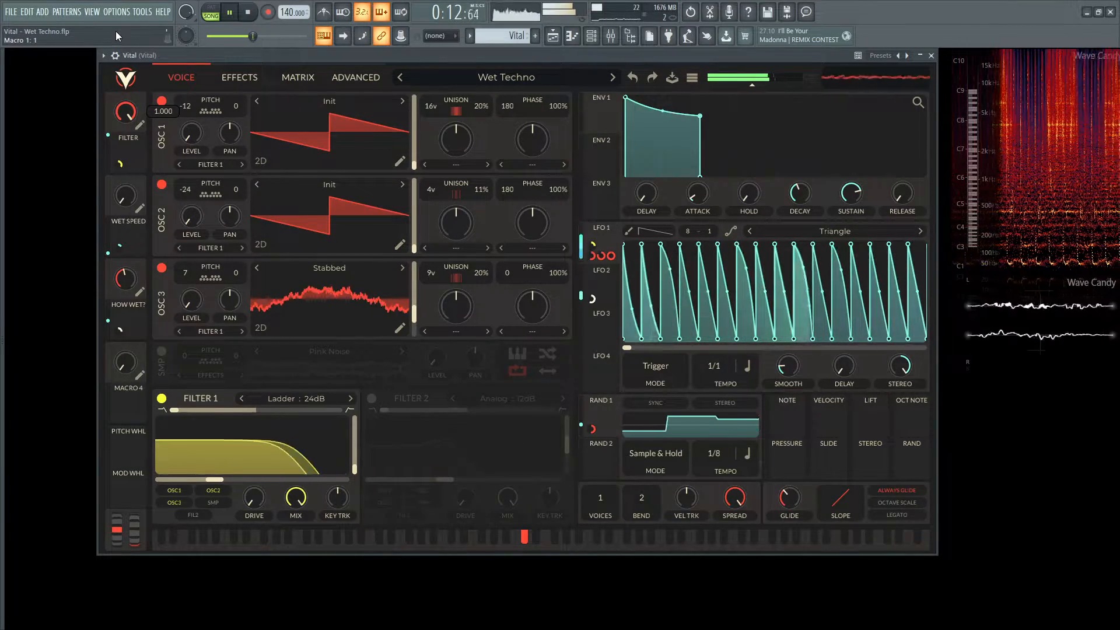
{"action": "left_click_drag", "start_coordinate": [127, 275], "coordinate": [133, 308]}
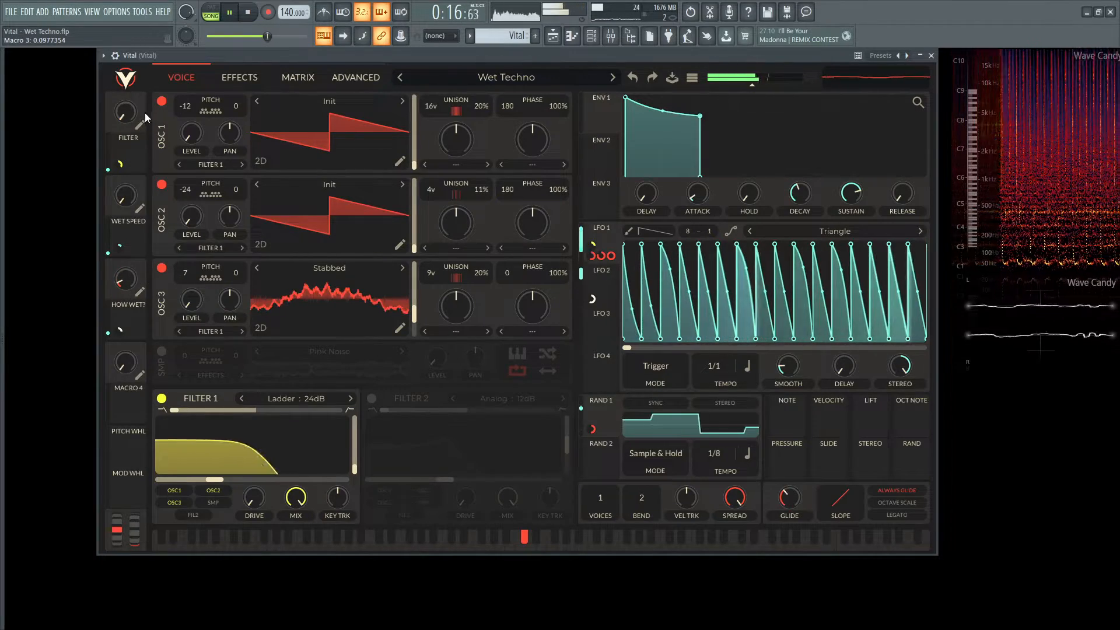
{"action": "left_click_drag", "start_coordinate": [131, 113], "coordinate": [169, 7]}
{"action": "key", "text": "space"}
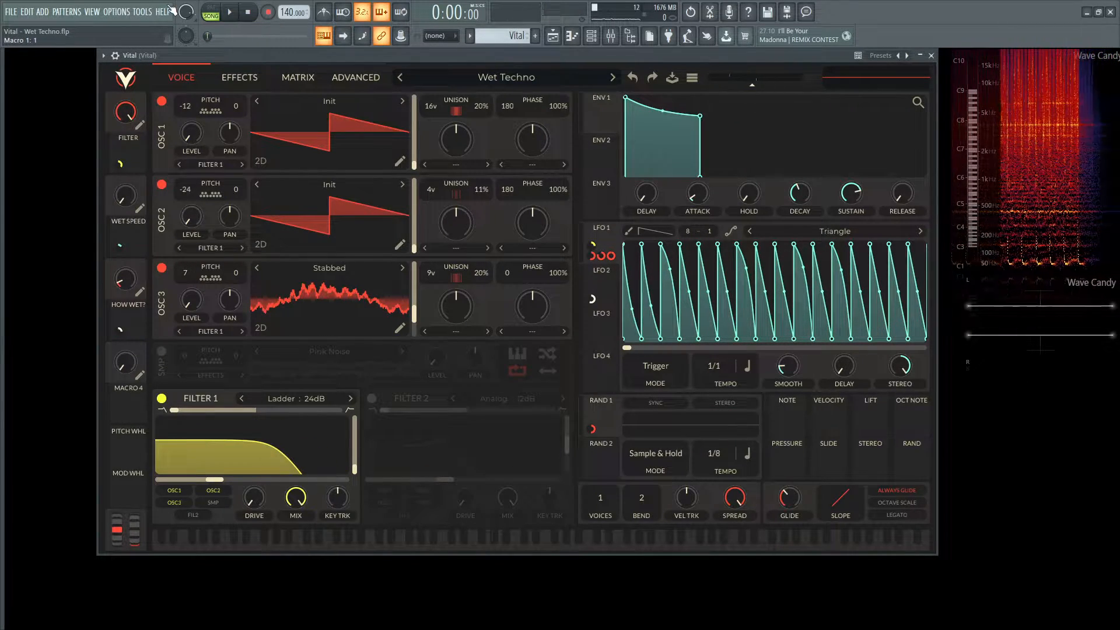
{"action": "left_click_drag", "start_coordinate": [123, 113], "coordinate": [96, 538]}
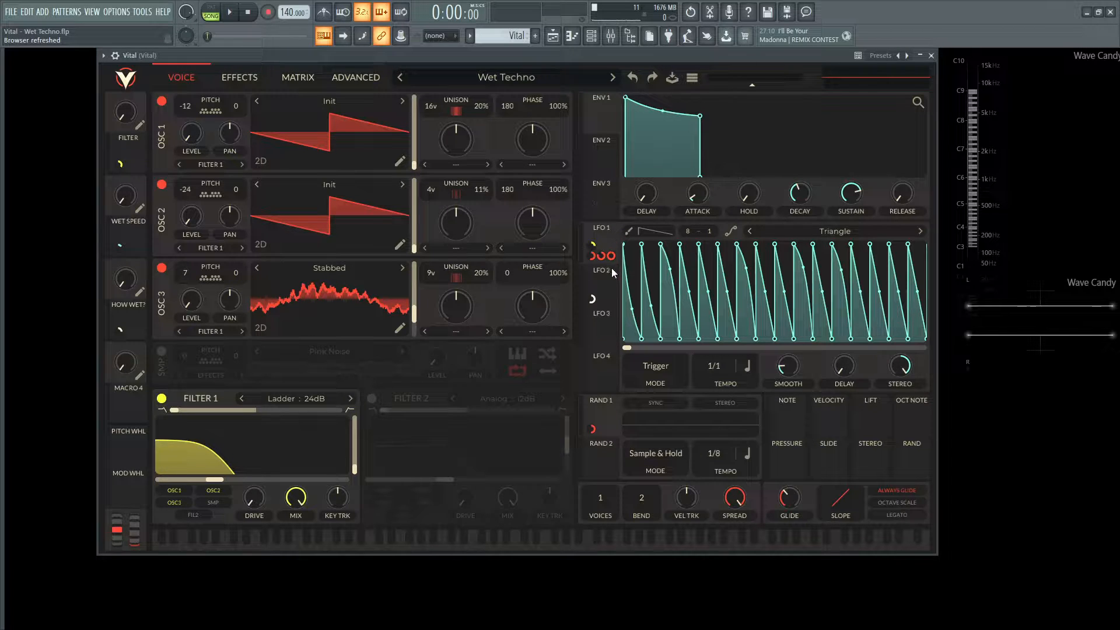
Step: Set LFO 1's horizontal grid to 16 divisions and briefly play the patch to check its modulation of the oscillator levels
{"action": "mouse_move", "coordinate": [611, 230]}
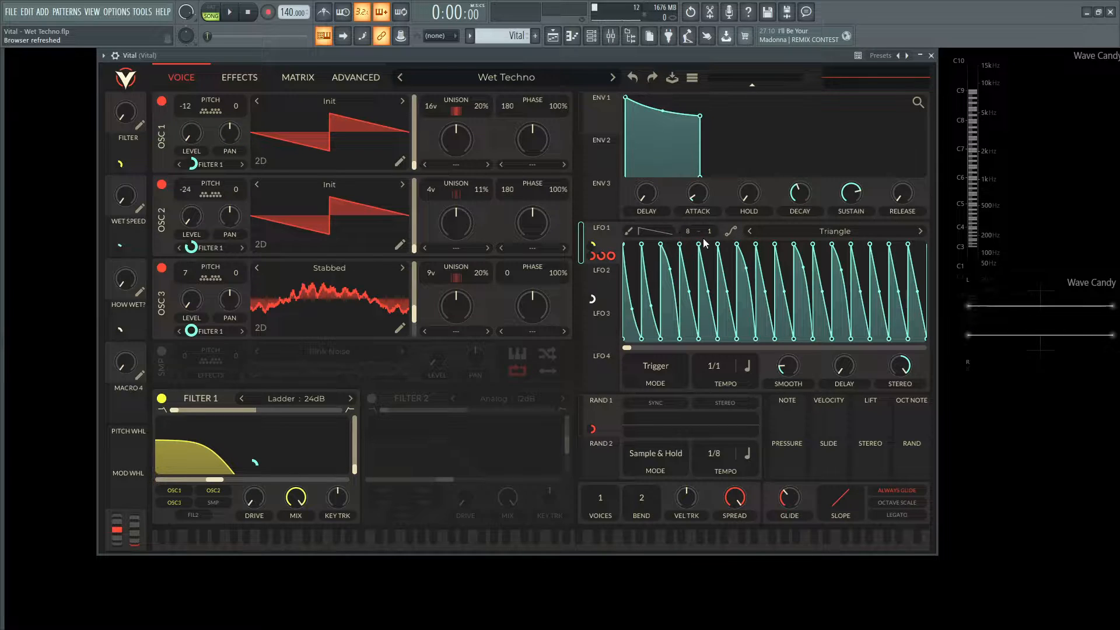
{"action": "left_click_drag", "start_coordinate": [689, 230], "coordinate": [691, 173]}
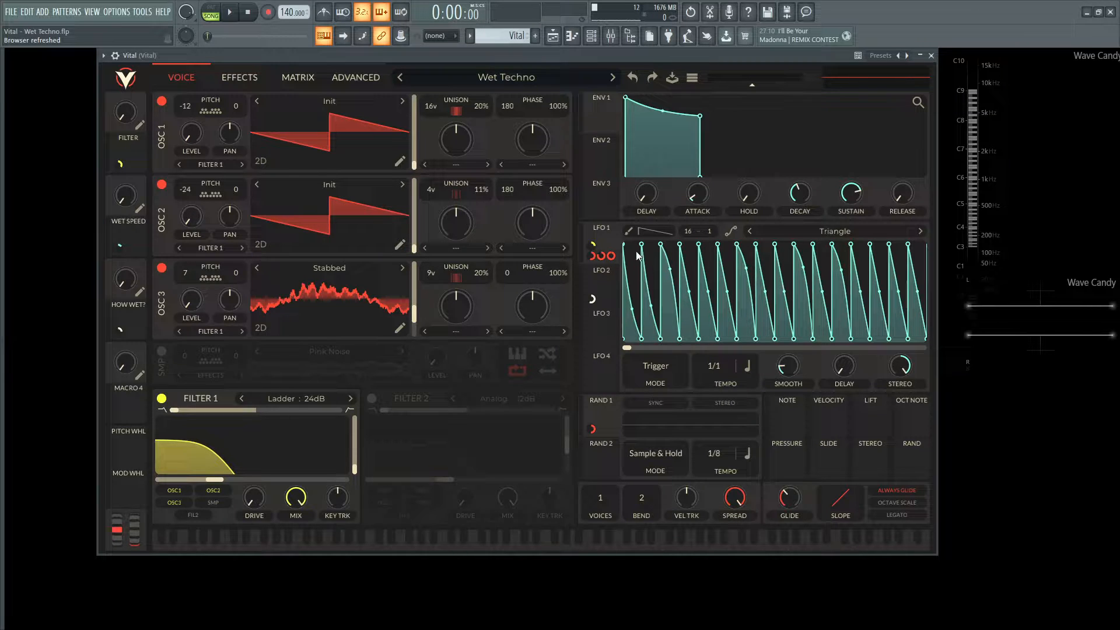
{"action": "mouse_move", "coordinate": [590, 257]}
{"action": "key", "text": "g"}
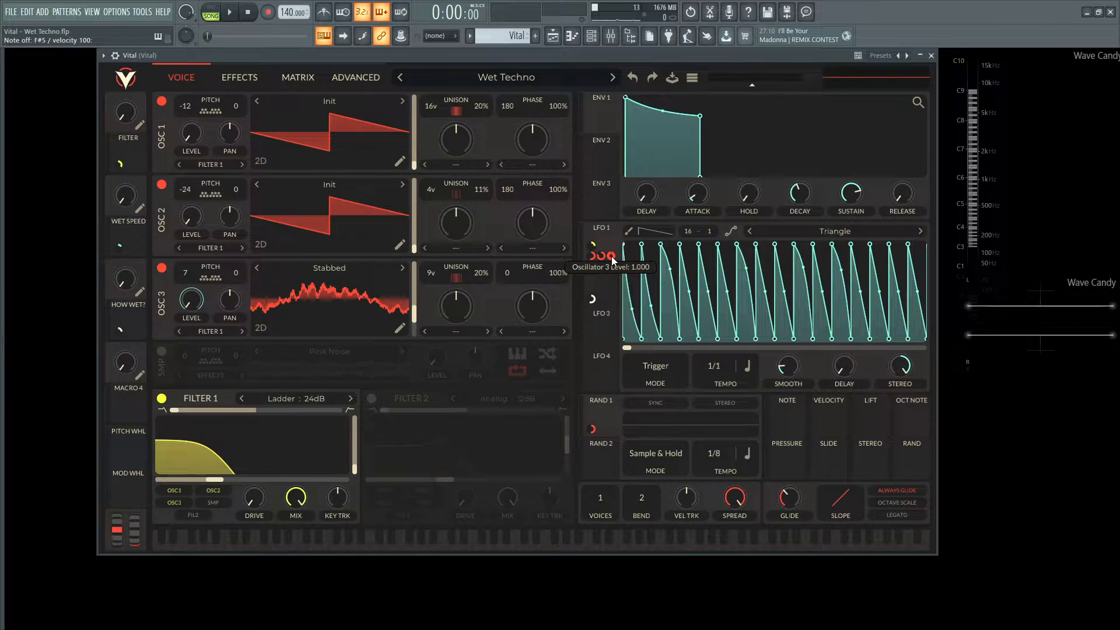
{"action": "key", "text": "space"}
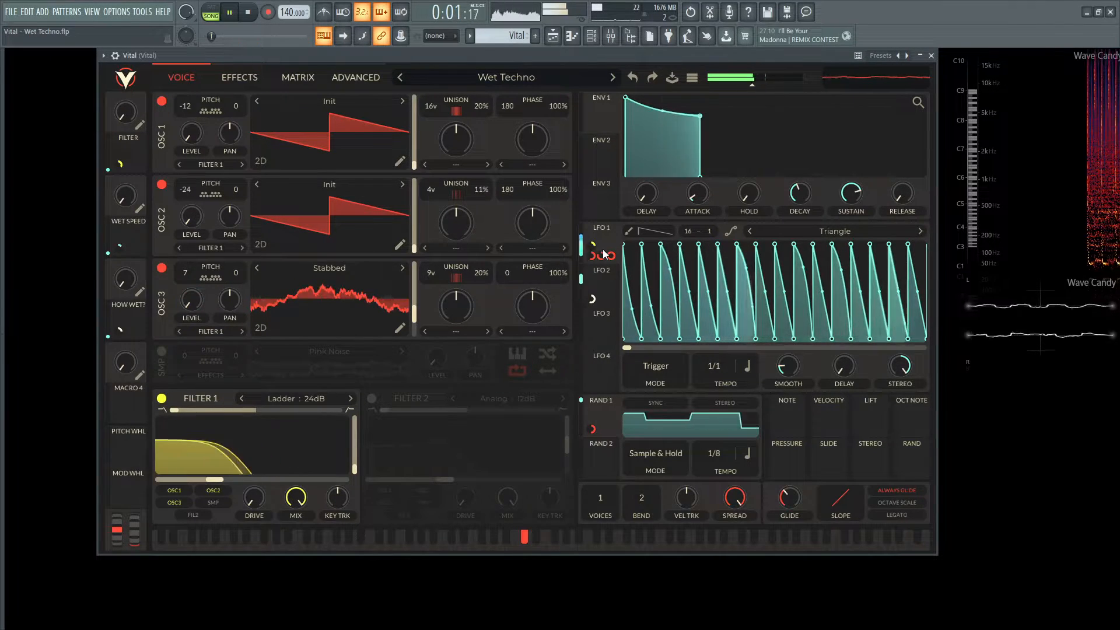
{"action": "key", "text": "space"}
Step: Switch off oscillators 3 and 2 and briefly play the patch with only oscillator 1
{"action": "left_click", "coordinate": [162, 268]}
{"action": "left_click", "coordinate": [162, 184]}
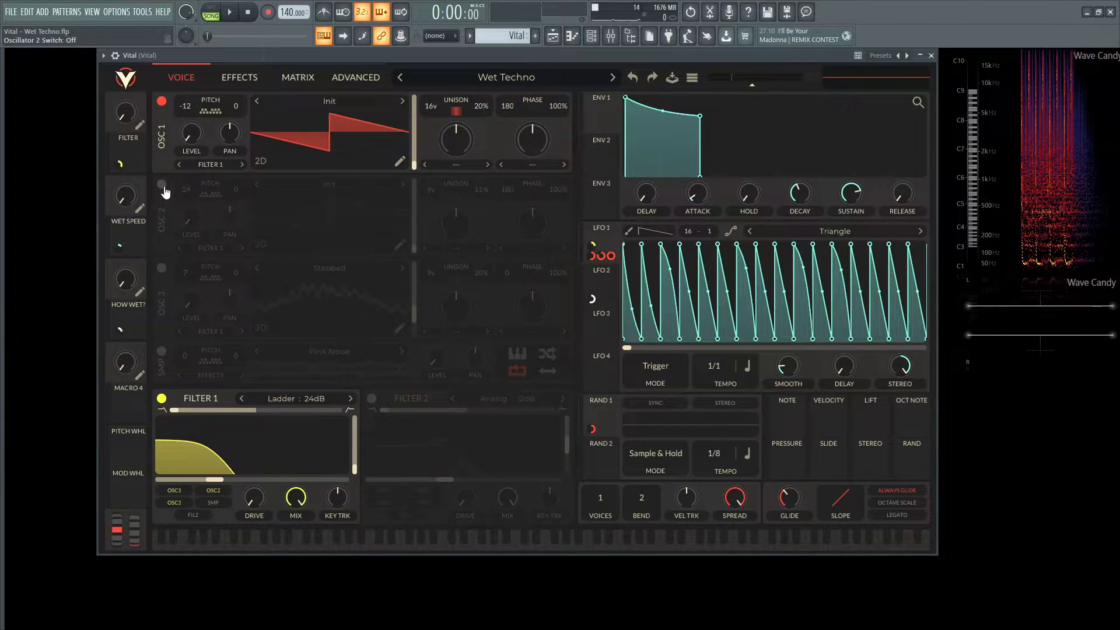
{"action": "key", "text": "space"}
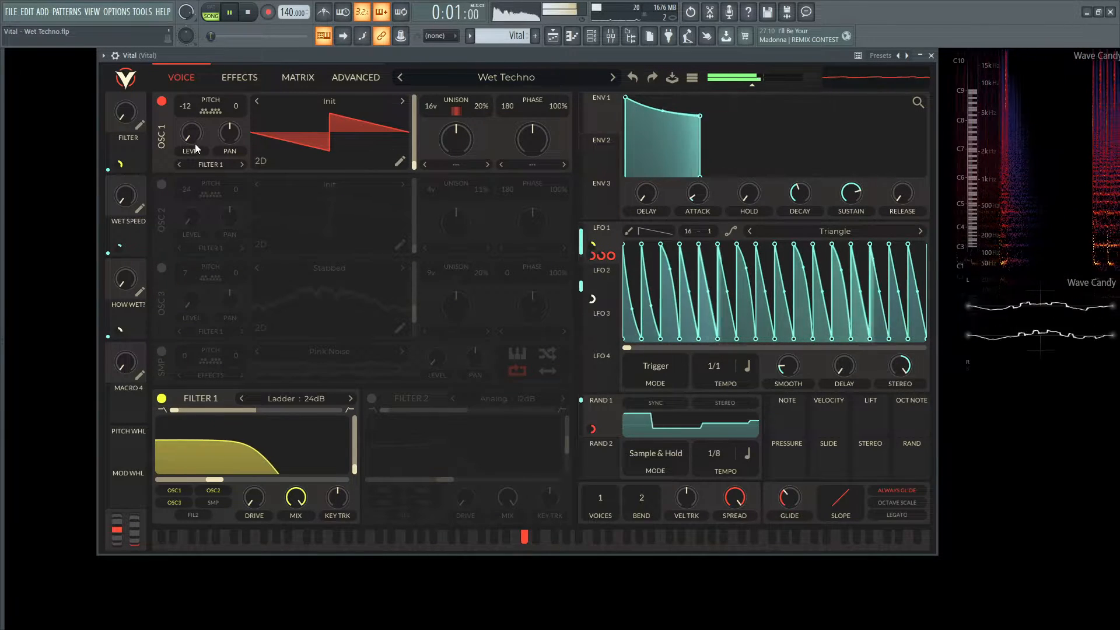
{"action": "key", "text": "space"}
Step: Switch off oscillator 1, switch on oscillator 2, and play it on its own
{"action": "left_click", "coordinate": [162, 100]}
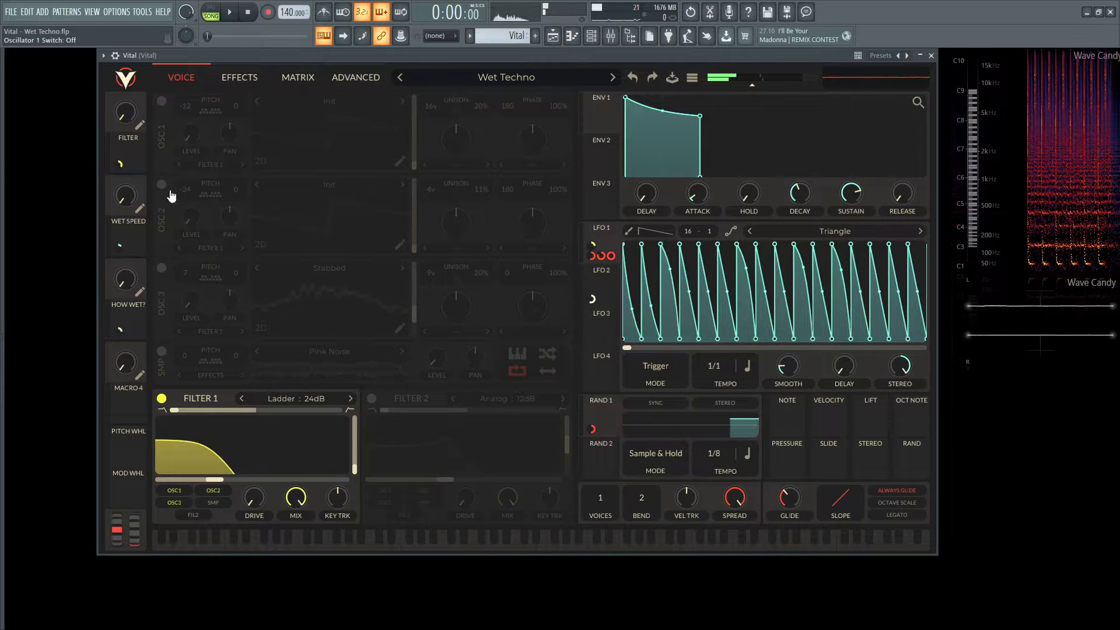
{"action": "left_click", "coordinate": [161, 185]}
{"action": "key", "text": "space"}
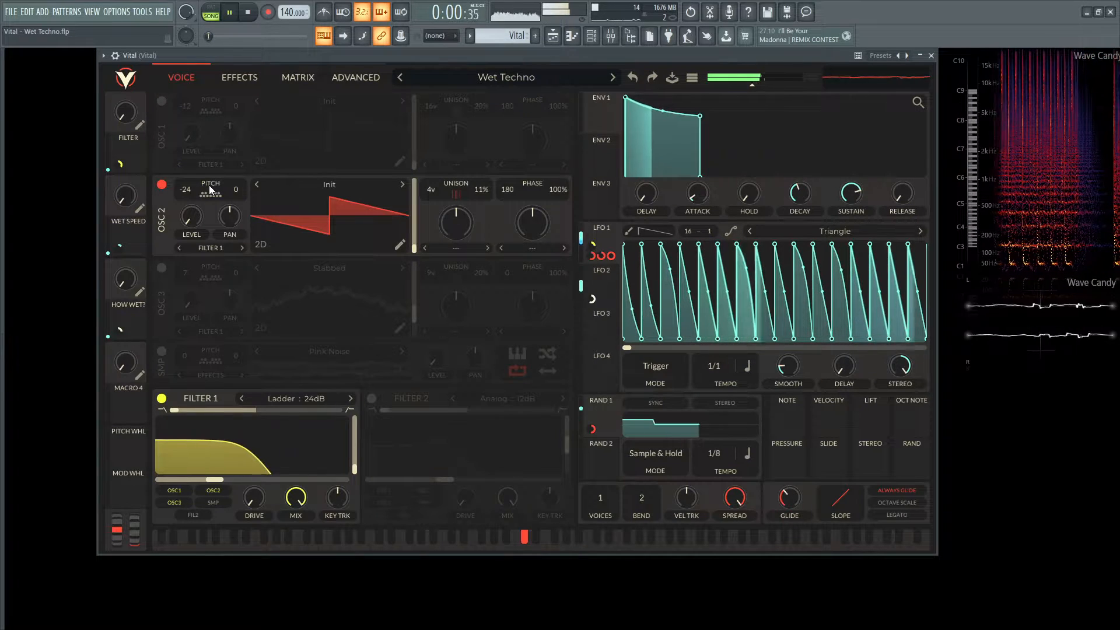
Step: Switch off oscillator 2, switch on oscillator 3 to hear it alone, and stop playback
{"action": "left_click", "coordinate": [161, 185]}
{"action": "left_click", "coordinate": [161, 269]}
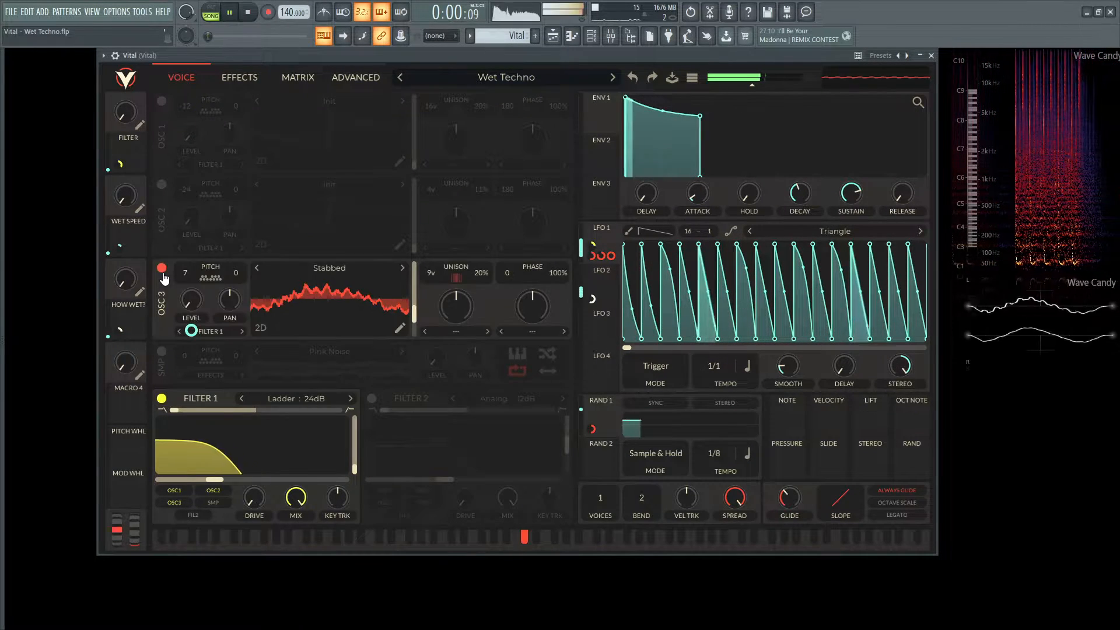
{"action": "key", "text": "space"}
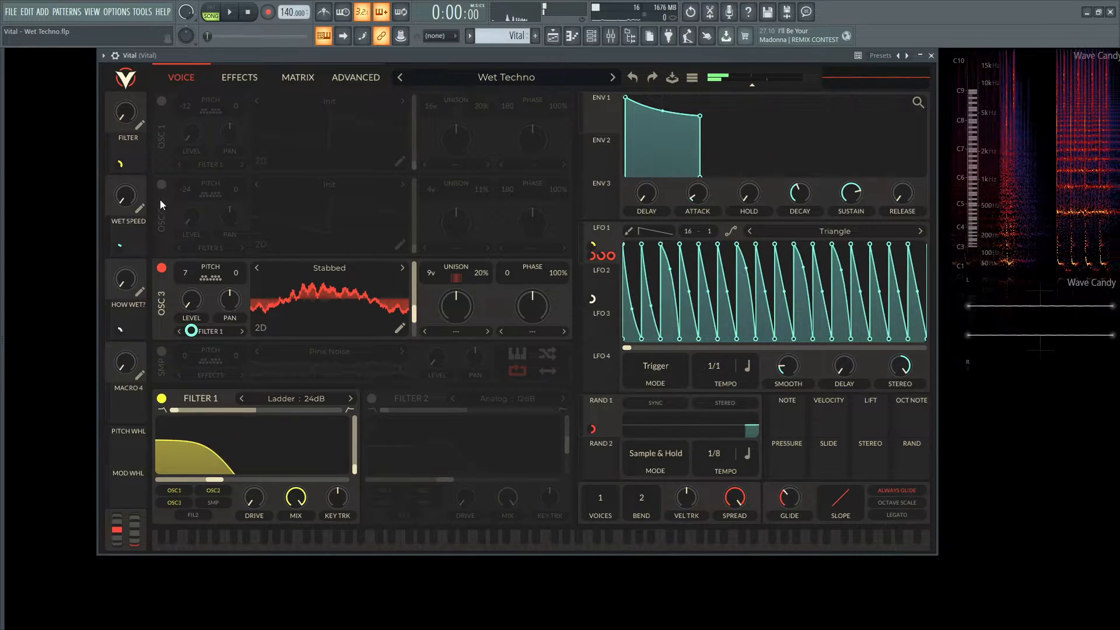
Step: Switch oscillators 2 and 1 back on and play all three oscillators together
{"action": "left_click", "coordinate": [162, 184]}
{"action": "left_click", "coordinate": [161, 101]}
{"action": "key", "text": "space"}
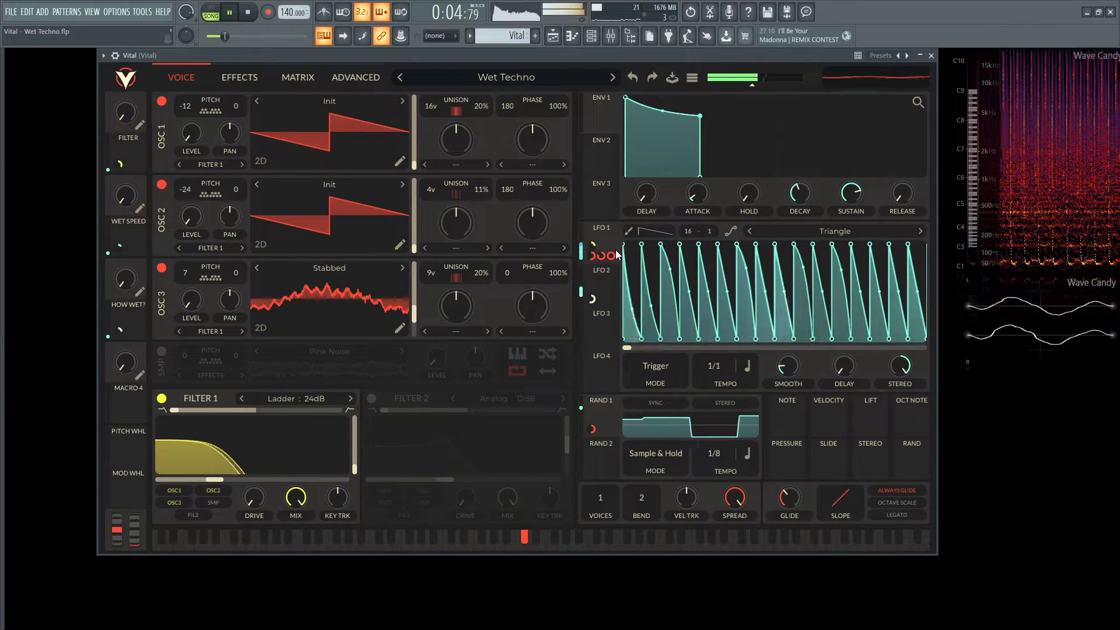
Step: View the effects chain during playback, return to the oscillator page, and stop playback
{"action": "left_click", "coordinate": [239, 76]}
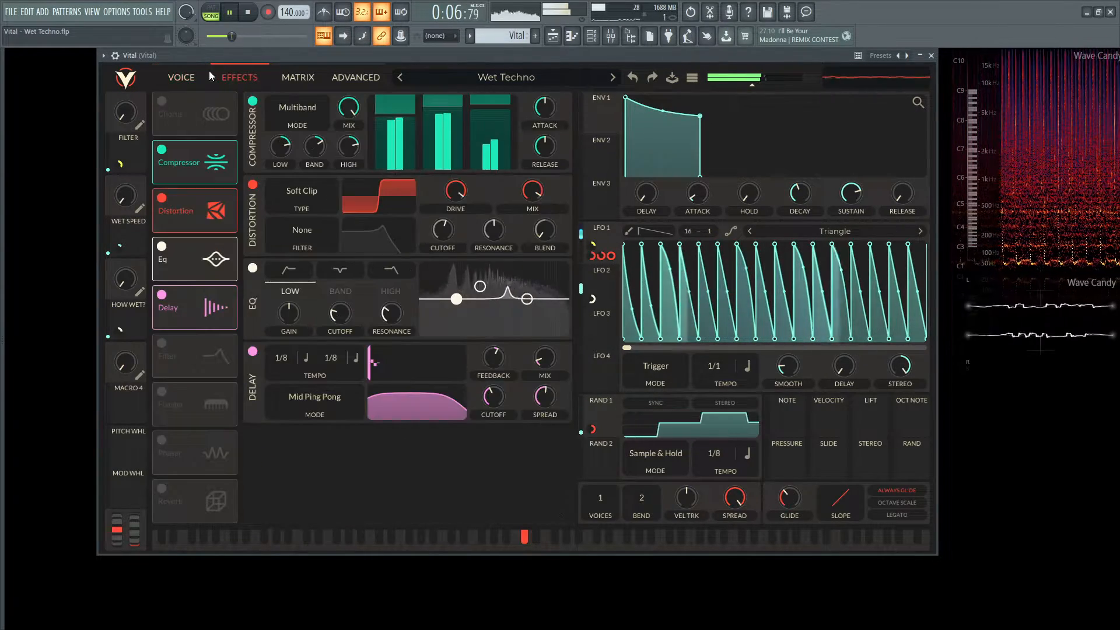
{"action": "left_click", "coordinate": [182, 77]}
{"action": "key", "text": "space"}
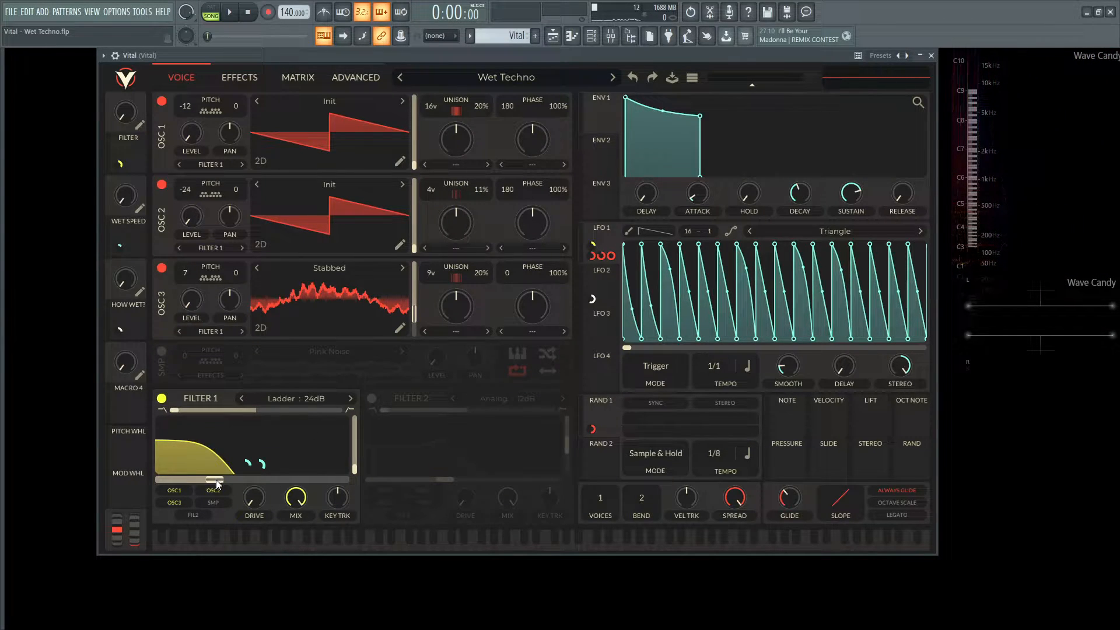
Step: Sweep the FILTER macro and return it to 0, and briefly play the patch twice to hear LFO 1 moving the Filter 1 cutoff
{"action": "mouse_move", "coordinate": [216, 479]}
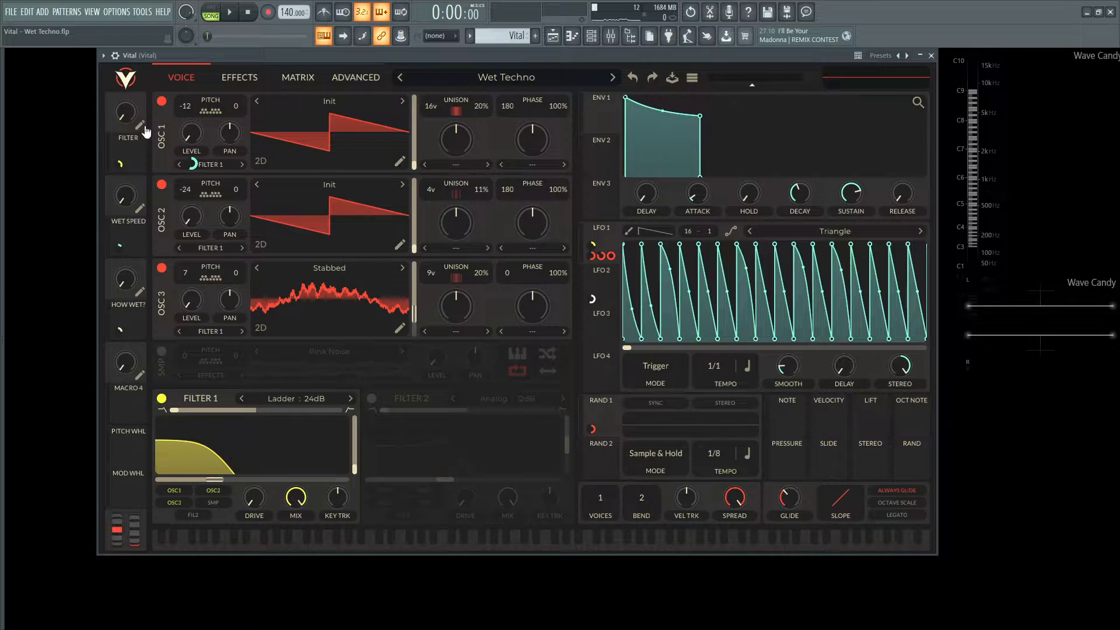
{"action": "left_click_drag", "start_coordinate": [128, 112], "coordinate": [125, 323]}
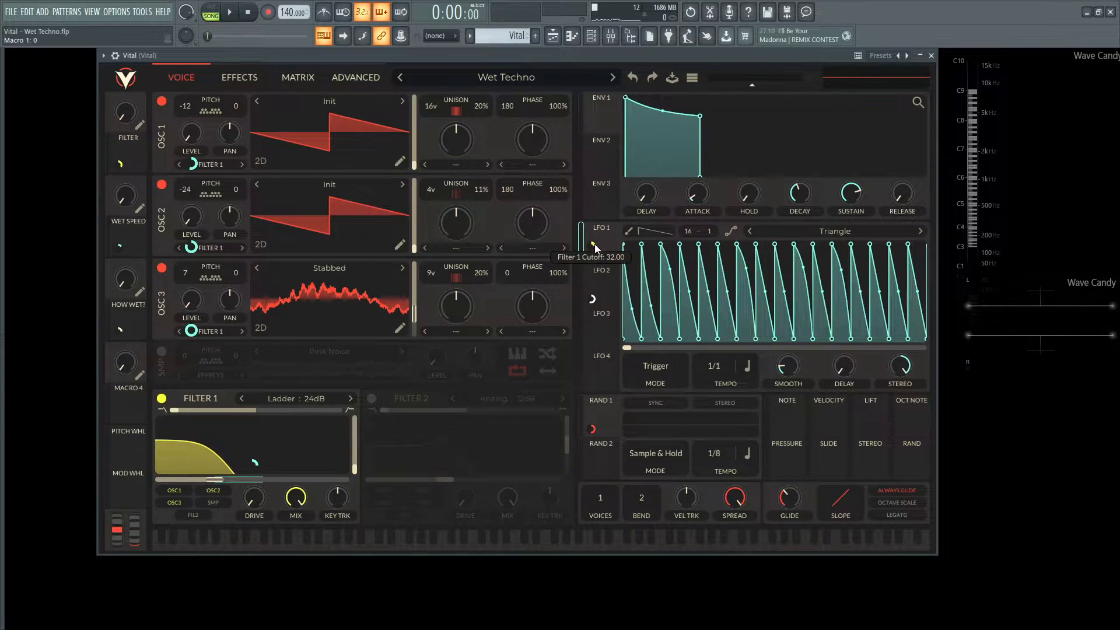
{"action": "key", "text": "space"}
{"action": "key", "text": "space"}
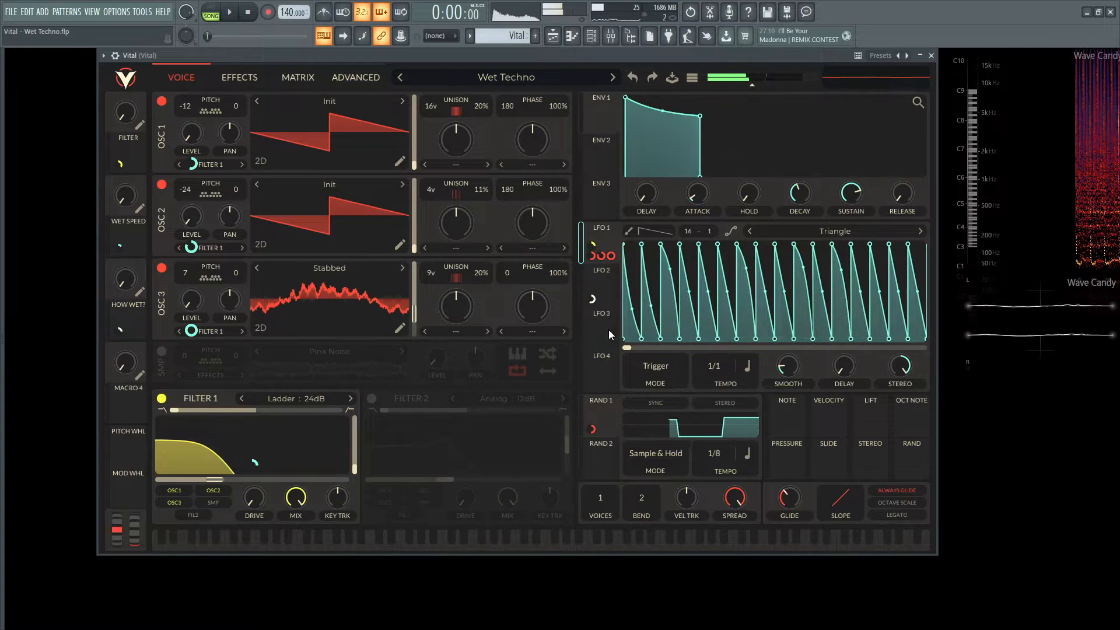
{"action": "key", "text": "space"}
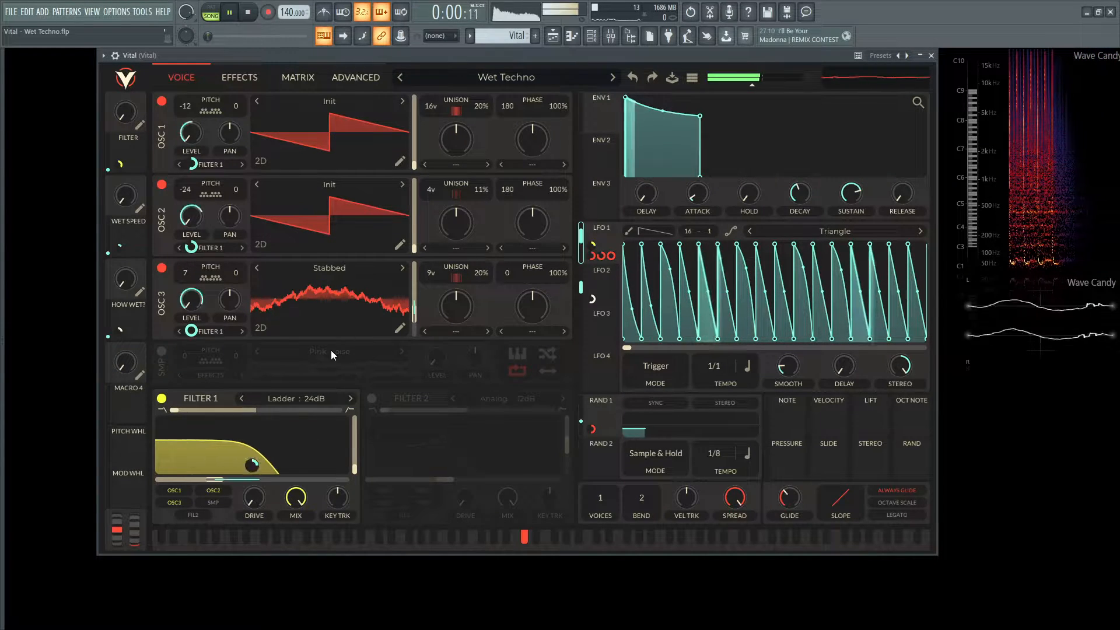
{"action": "key", "text": "space"}
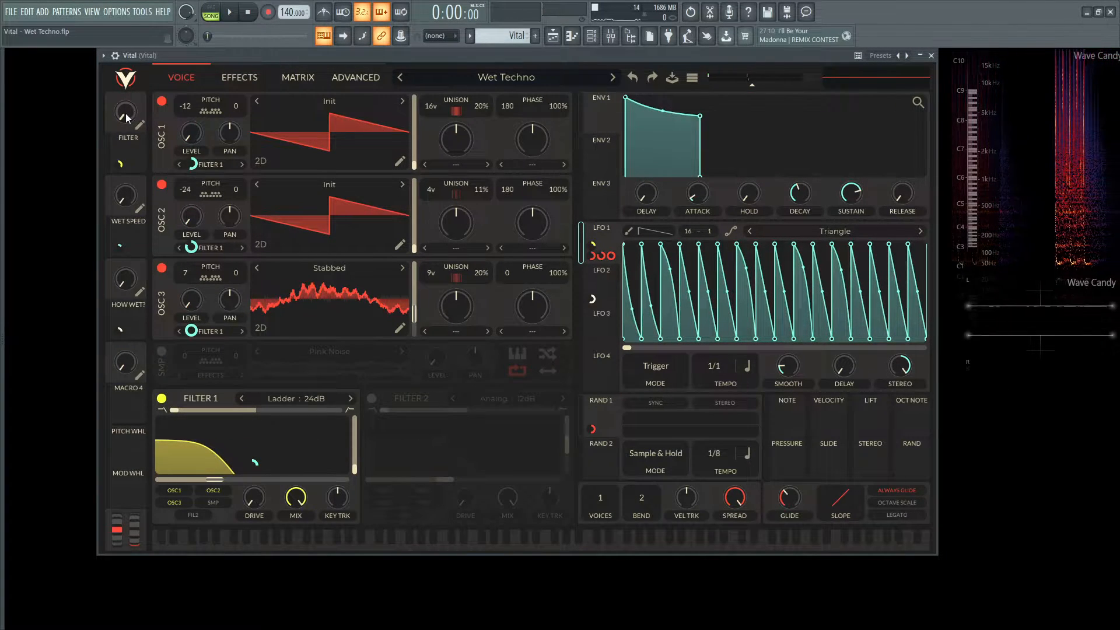
Step: Play the patch while sweeping the FILTER macro, returning it to 0 before stopping playback
{"action": "key", "text": "space"}
{"action": "mouse_move", "coordinate": [126, 114]}
{"action": "left_mouse_down"}
{"action": "mouse_move", "coordinate": [130, 43]}
{"action": "mouse_move", "coordinate": [128, 130]}
{"action": "left_mouse_up"}
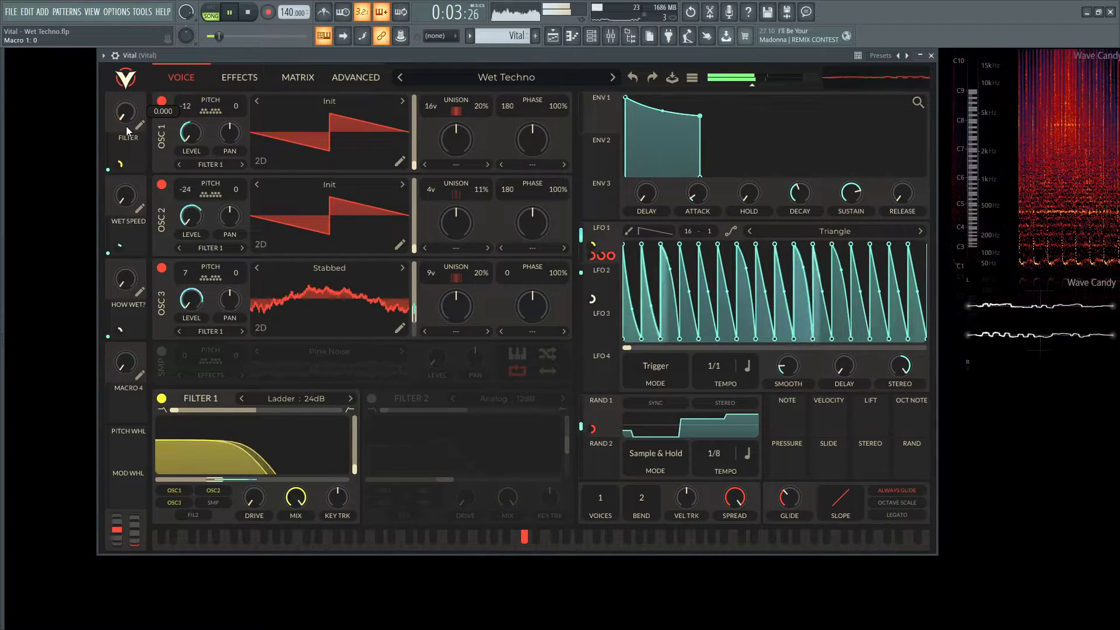
{"action": "key", "text": "space"}
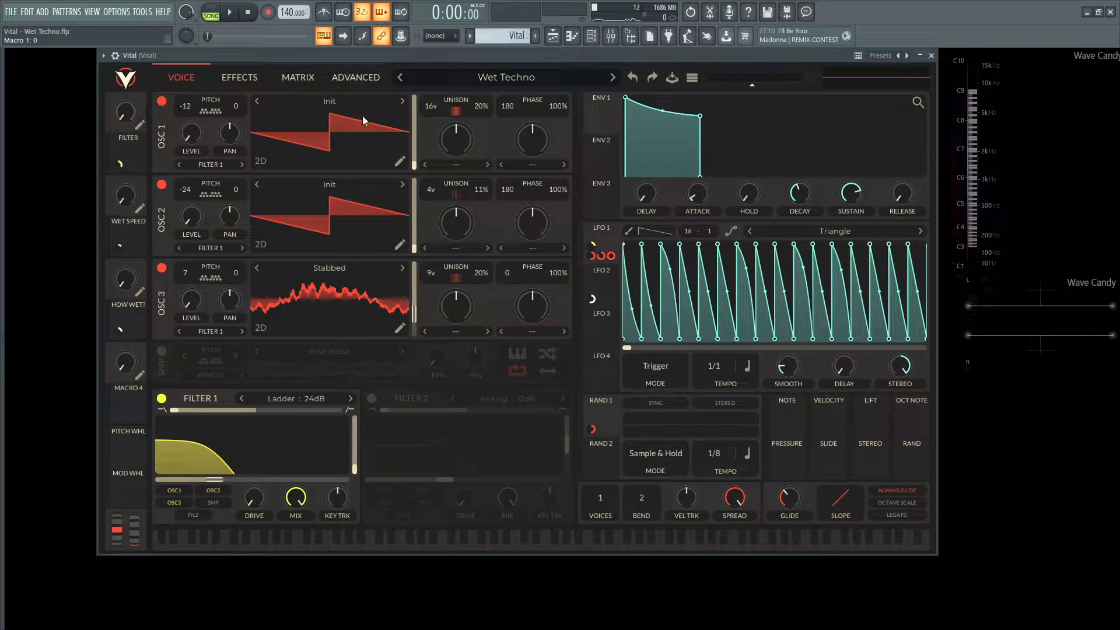
Step: Play the patch briefly to hear LFO 2's EQ band cutoff modulation, and display LFO 2's shape
{"action": "key", "text": "space"}
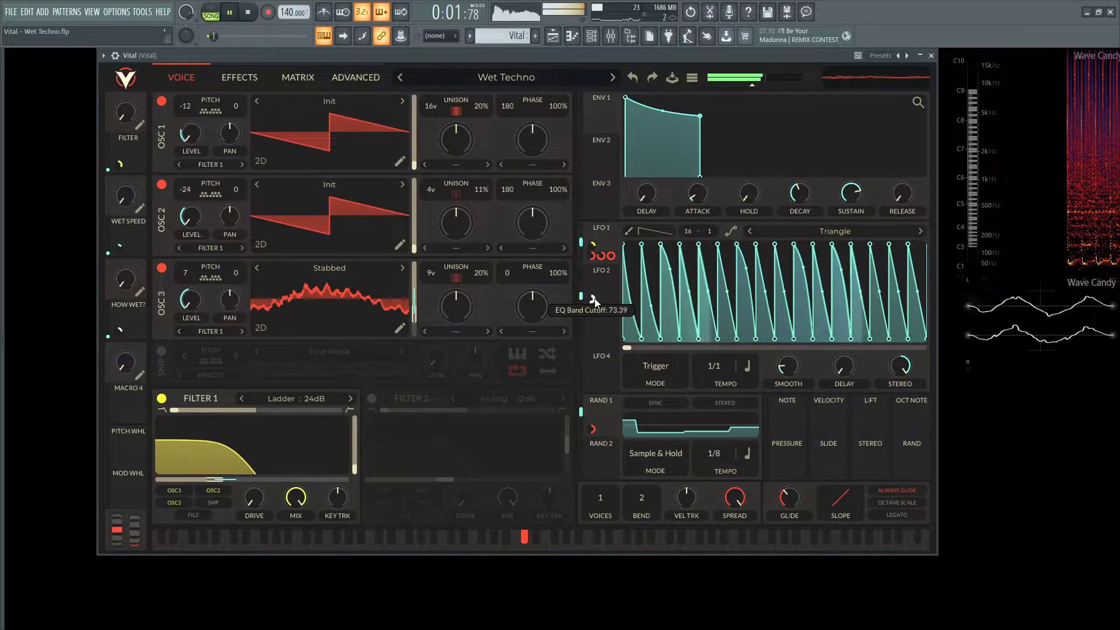
{"action": "key", "text": "space"}
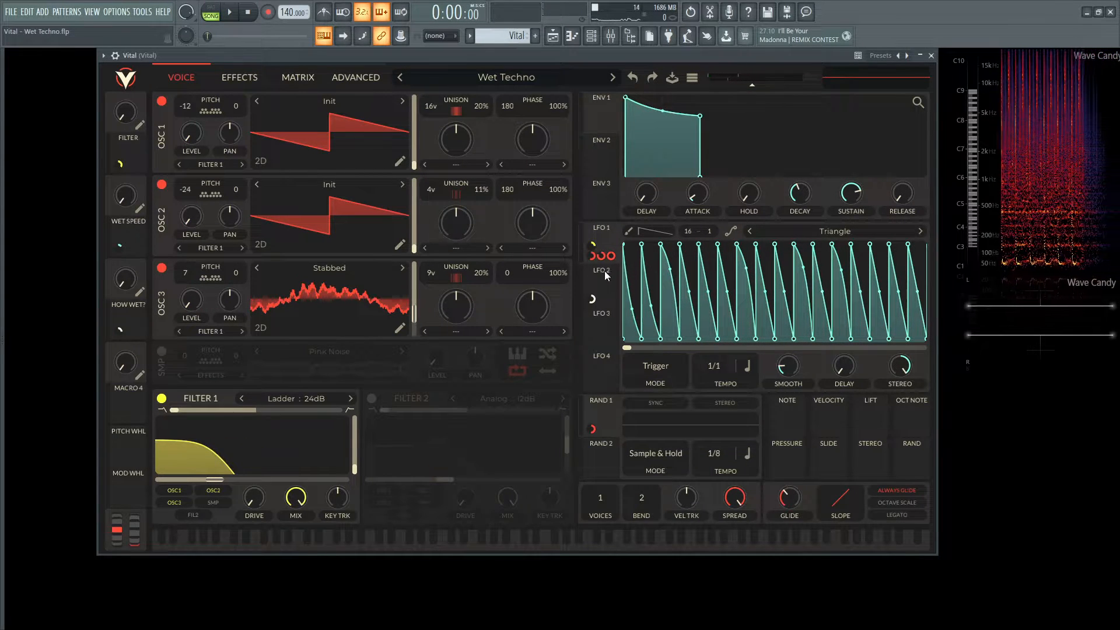
{"action": "left_click", "coordinate": [602, 273]}
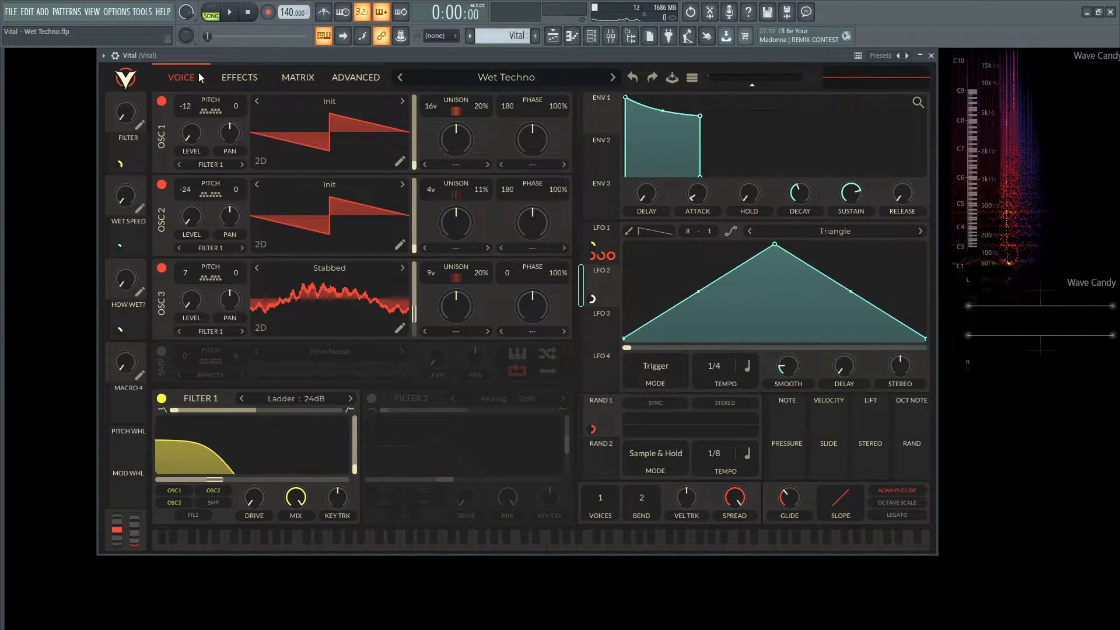
Step: Switch off the Delay, EQ and Distortion effects and play the patch with only the Compressor active
{"action": "left_click", "coordinate": [233, 78]}
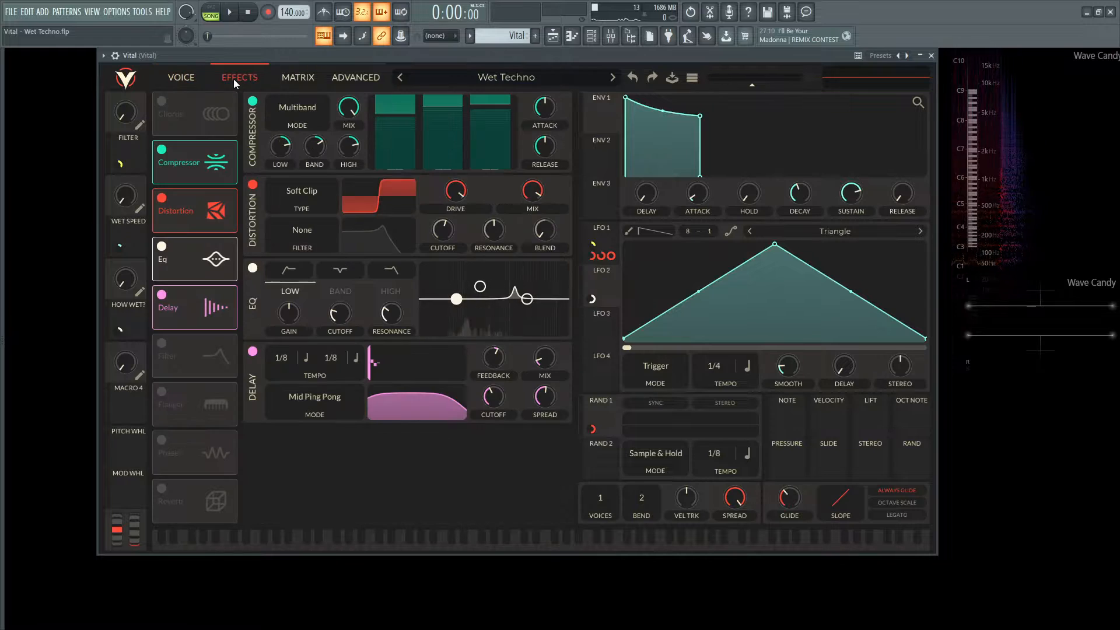
{"action": "left_click", "coordinate": [252, 351]}
{"action": "left_click", "coordinate": [252, 268]}
{"action": "left_click", "coordinate": [253, 185]}
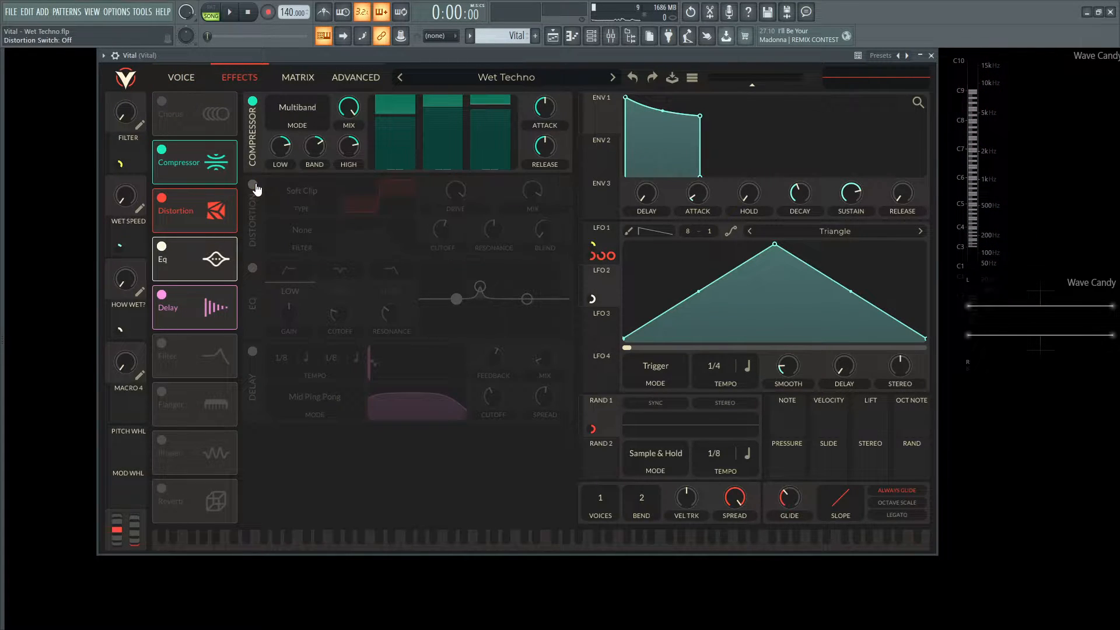
{"action": "key", "text": "space"}
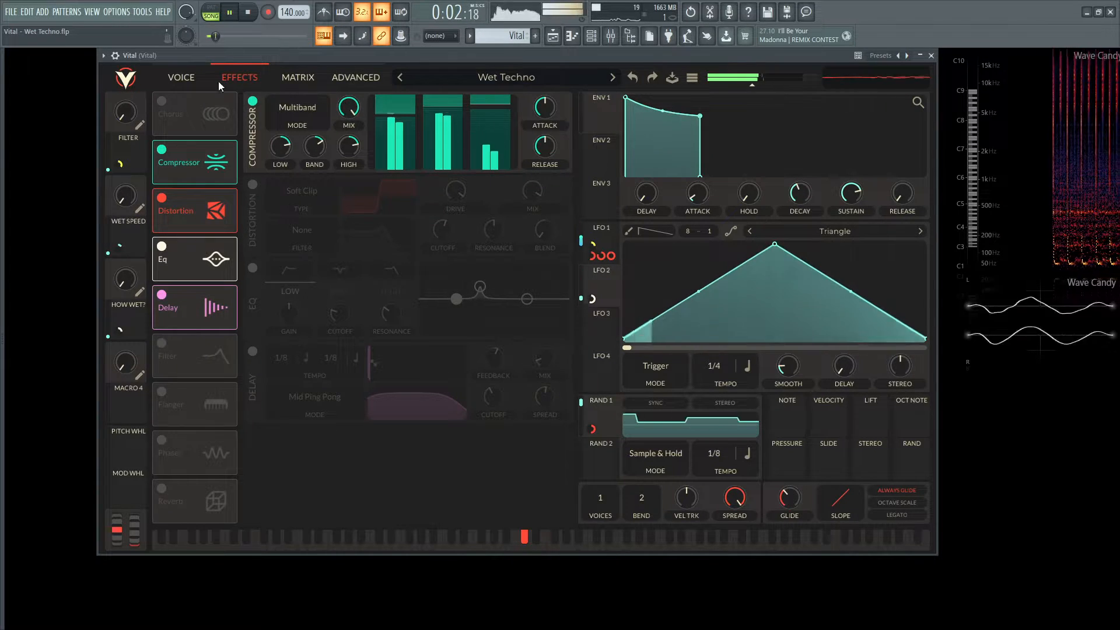
Step: Return to the oscillator page, stop playback, and replay the patch with the FILTER macro raised to maximum
{"action": "left_click", "coordinate": [186, 78]}
{"action": "key", "text": "space"}
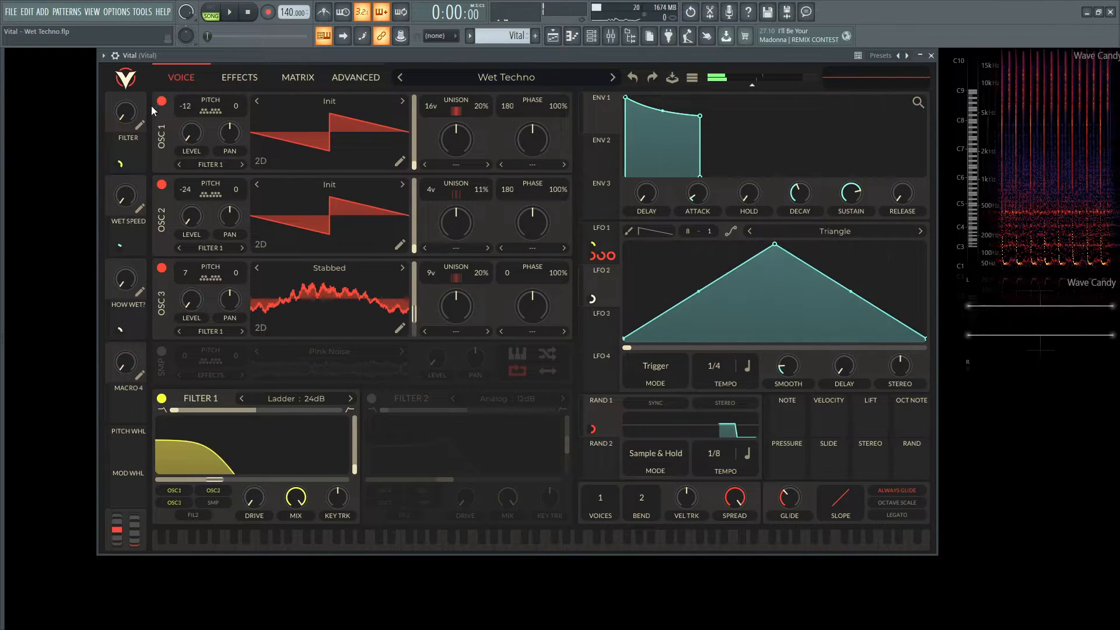
{"action": "key", "text": "space"}
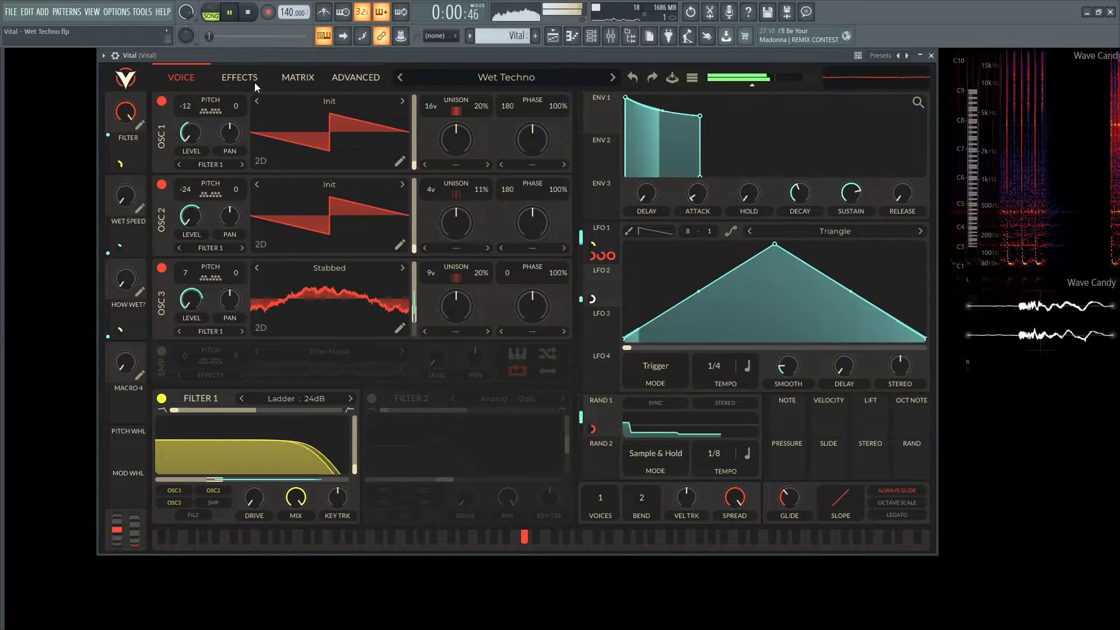
Step: On the effects page, switch the Distortion on and compare the playing patch with and without it, leaving it on
{"action": "left_click", "coordinate": [245, 78]}
{"action": "key", "text": "space"}
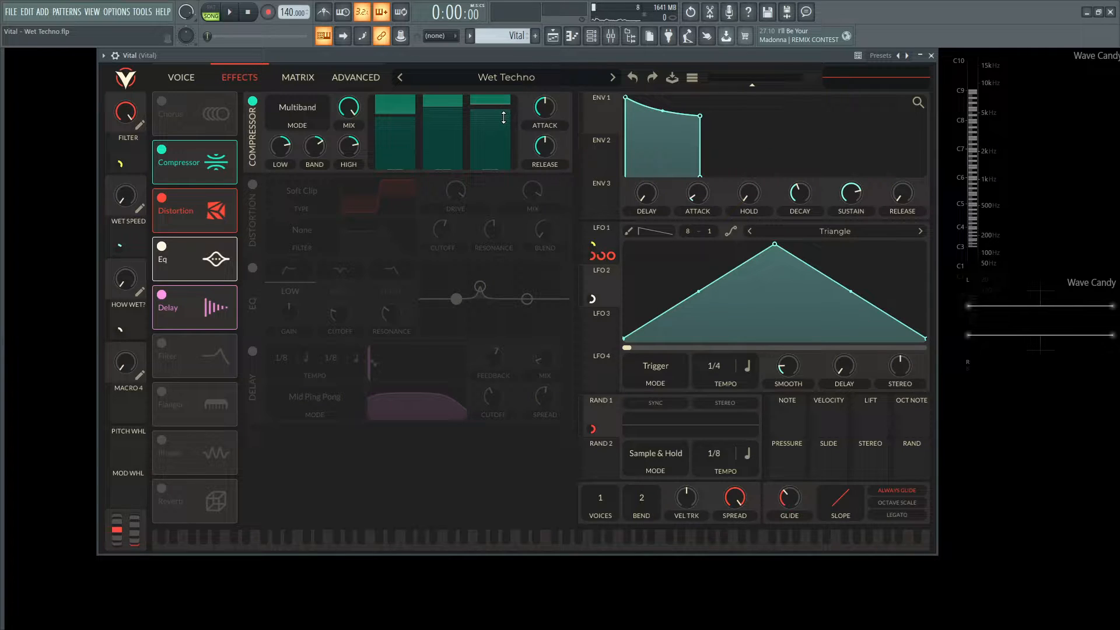
{"action": "left_click", "coordinate": [253, 186]}
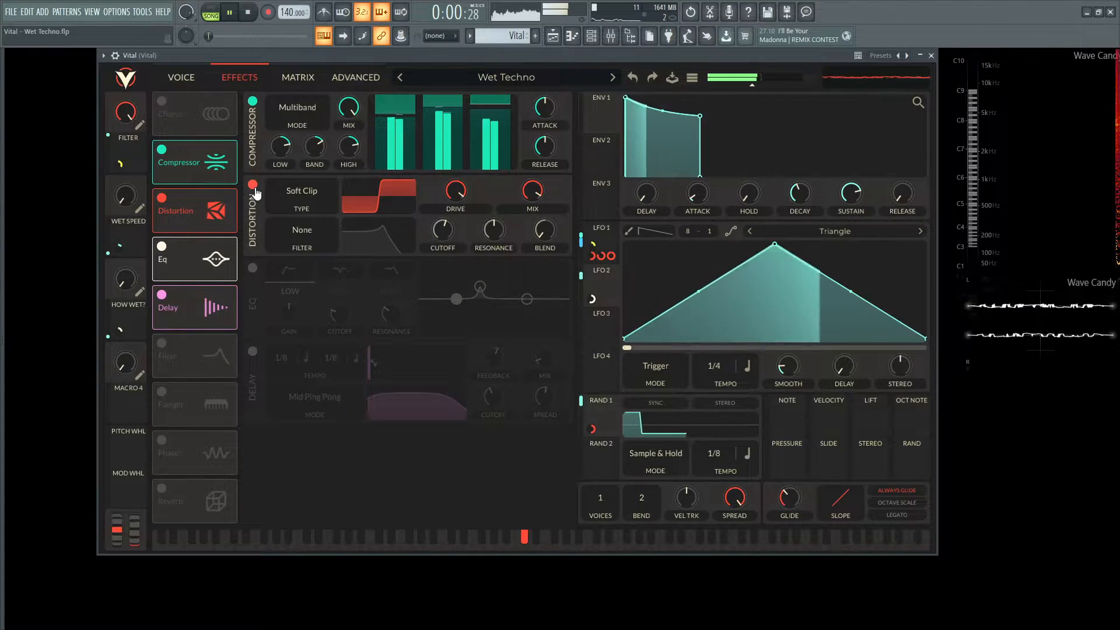
{"action": "left_click", "coordinate": [254, 186]}
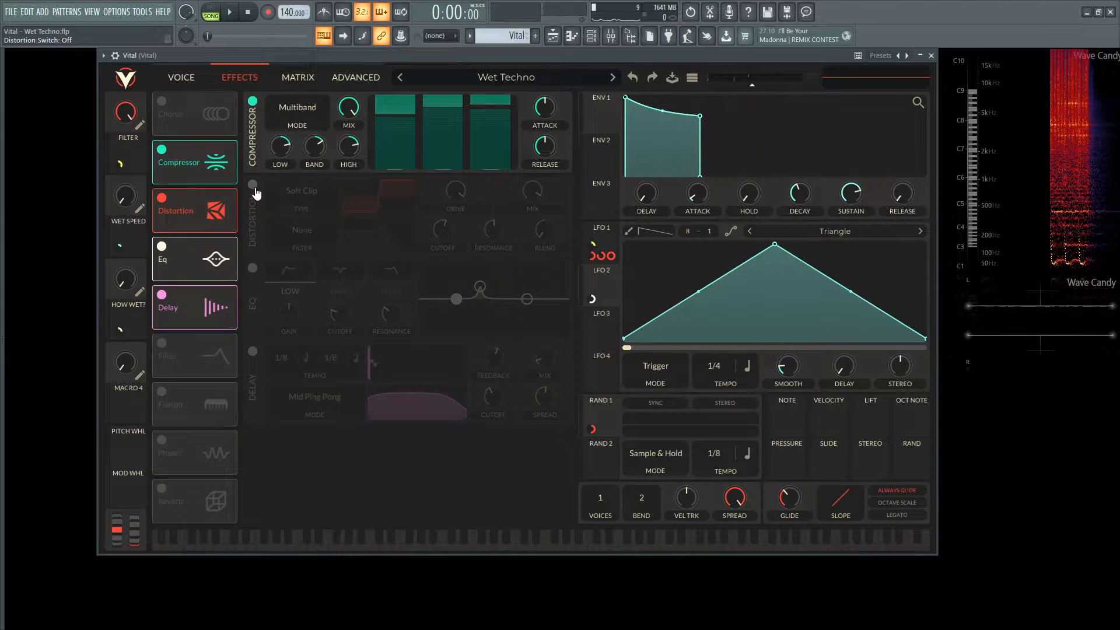
{"action": "key", "text": "space"}
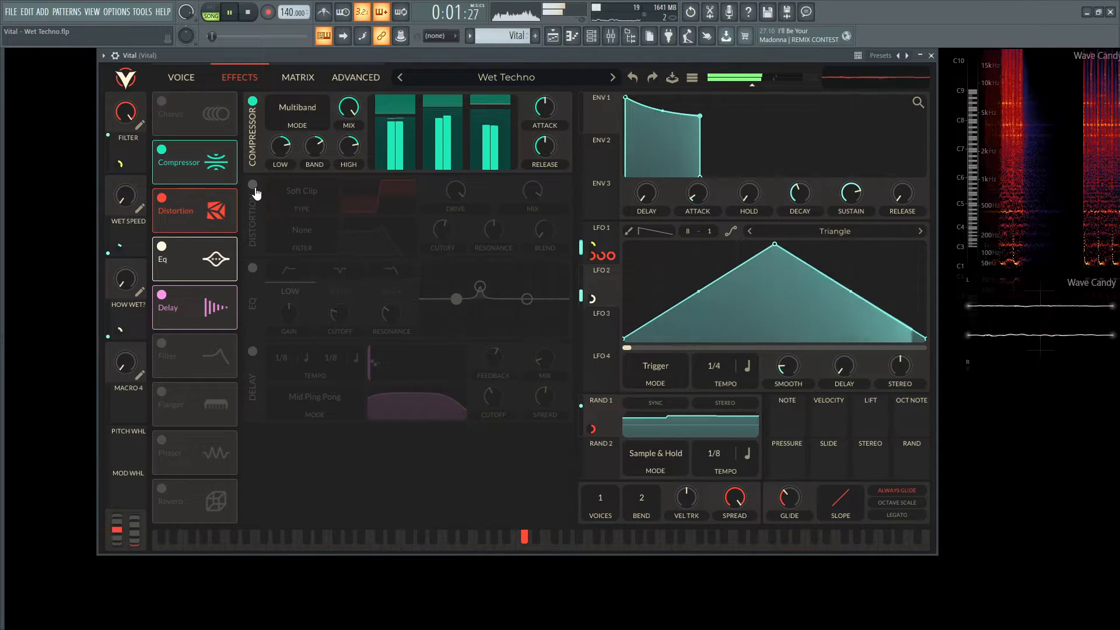
{"action": "left_click", "coordinate": [253, 186]}
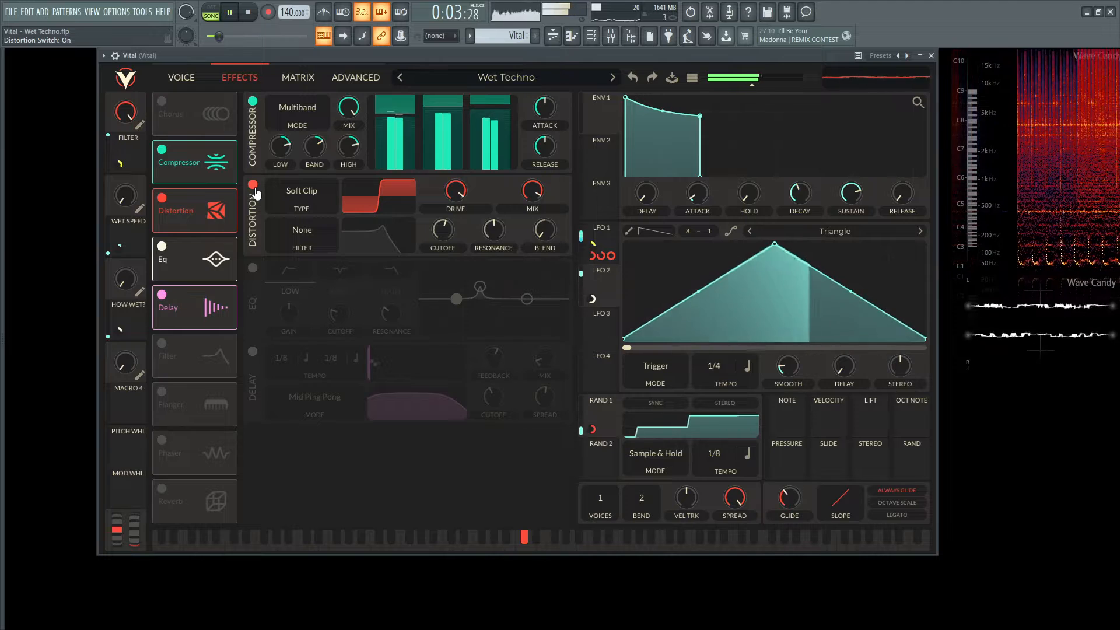
{"action": "key", "text": "space"}
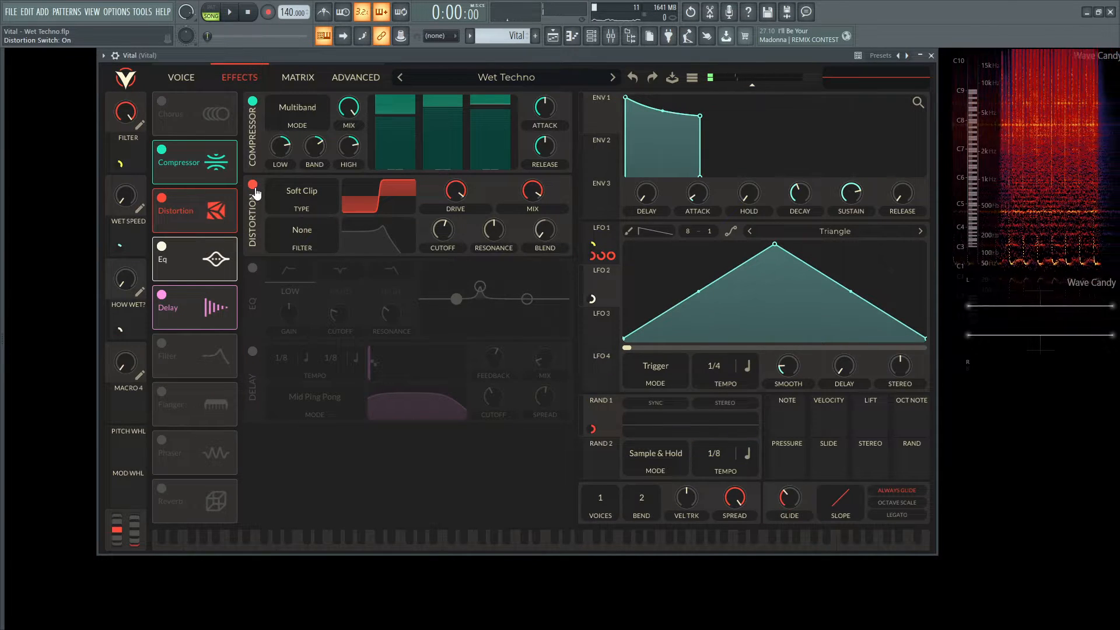
Step: Inspect the Distortion's Drive and Mix amounts and play the patch briefly with the Soft Clip distortion
{"action": "mouse_move", "coordinate": [461, 193]}
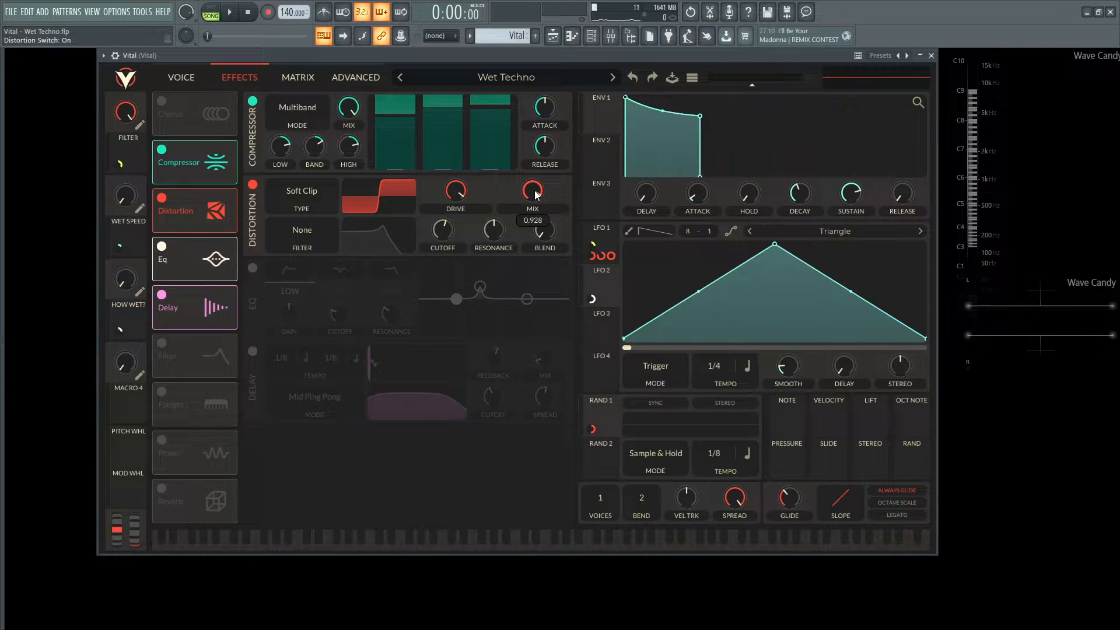
{"action": "key", "text": "space"}
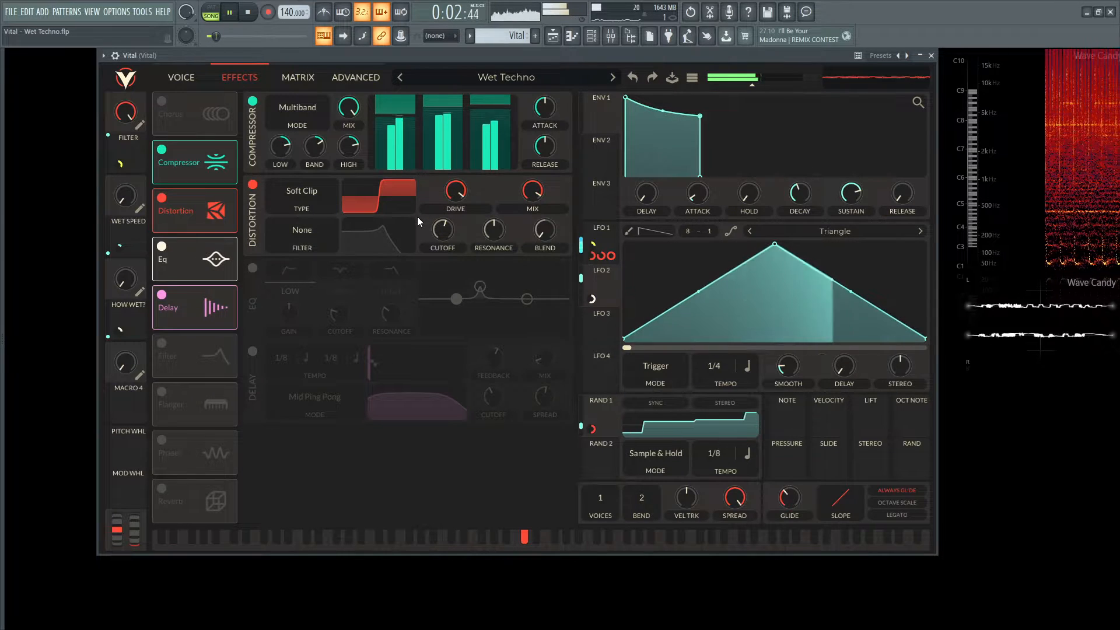
{"action": "key", "text": "space"}
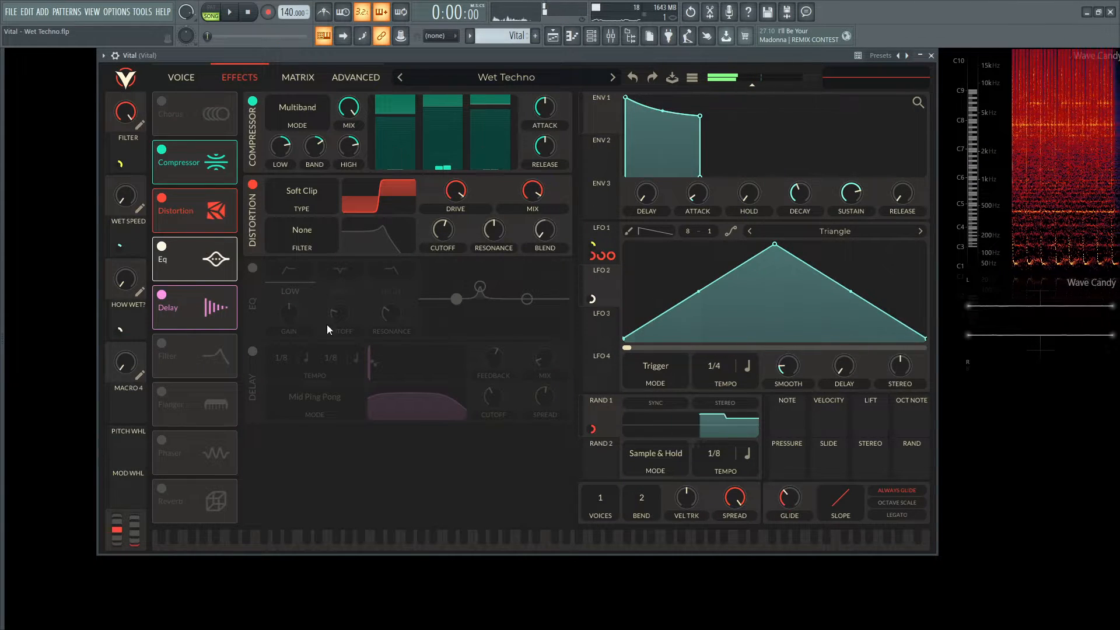
Step: Switch the Delay on, check its Mix, Cutoff and Spread settings, and play the patch with it
{"action": "left_click", "coordinate": [253, 352]}
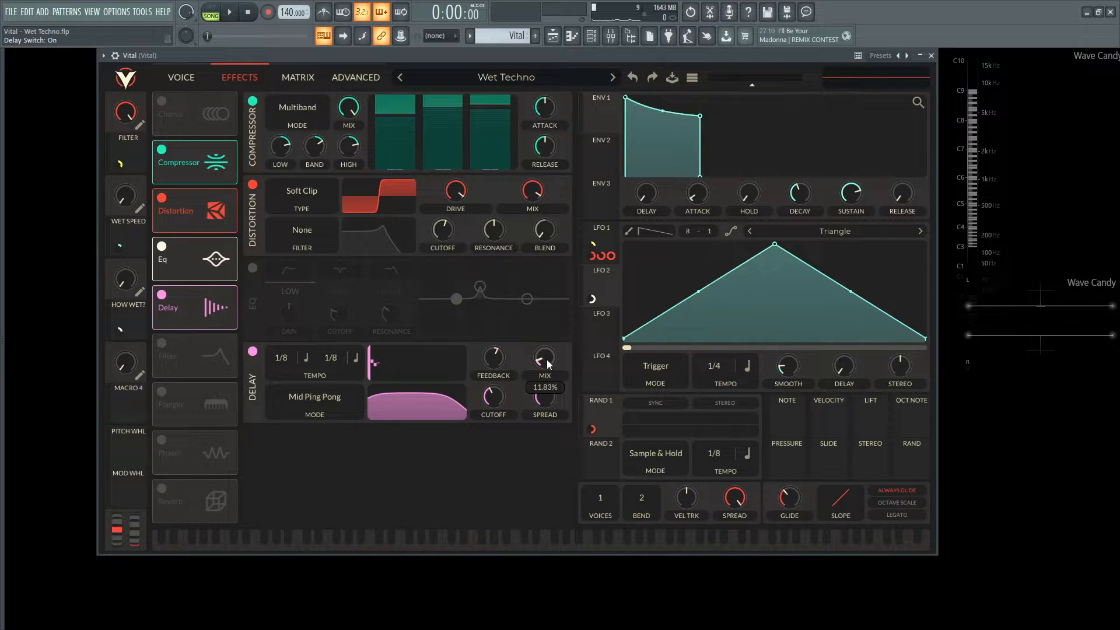
{"action": "mouse_move", "coordinate": [493, 403]}
{"action": "mouse_move", "coordinate": [542, 400]}
{"action": "key", "text": "space"}
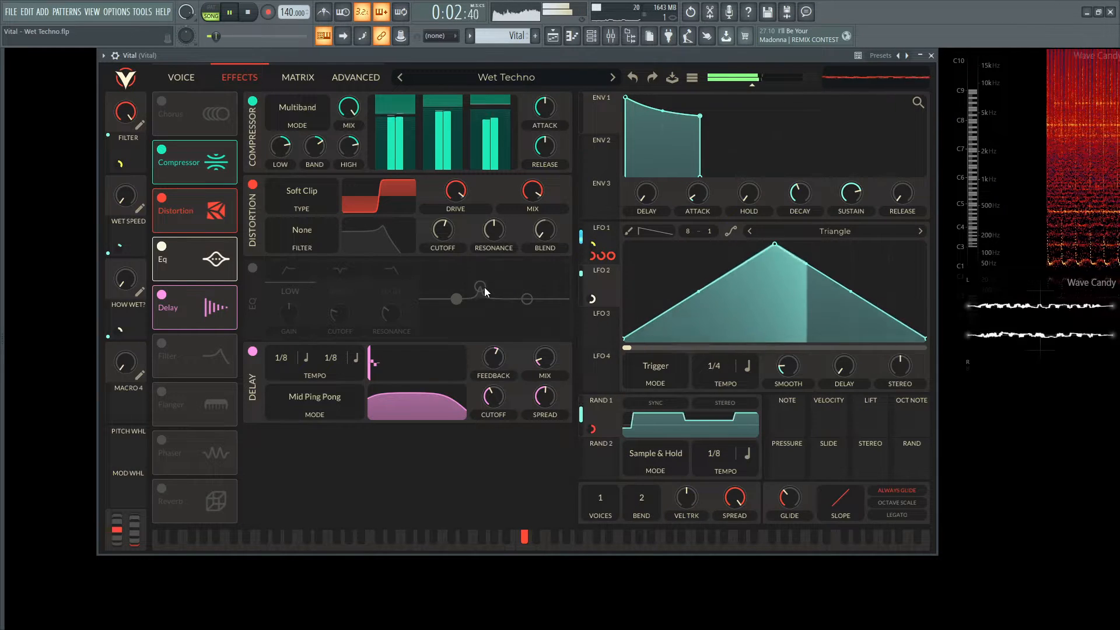
{"action": "key", "text": "space"}
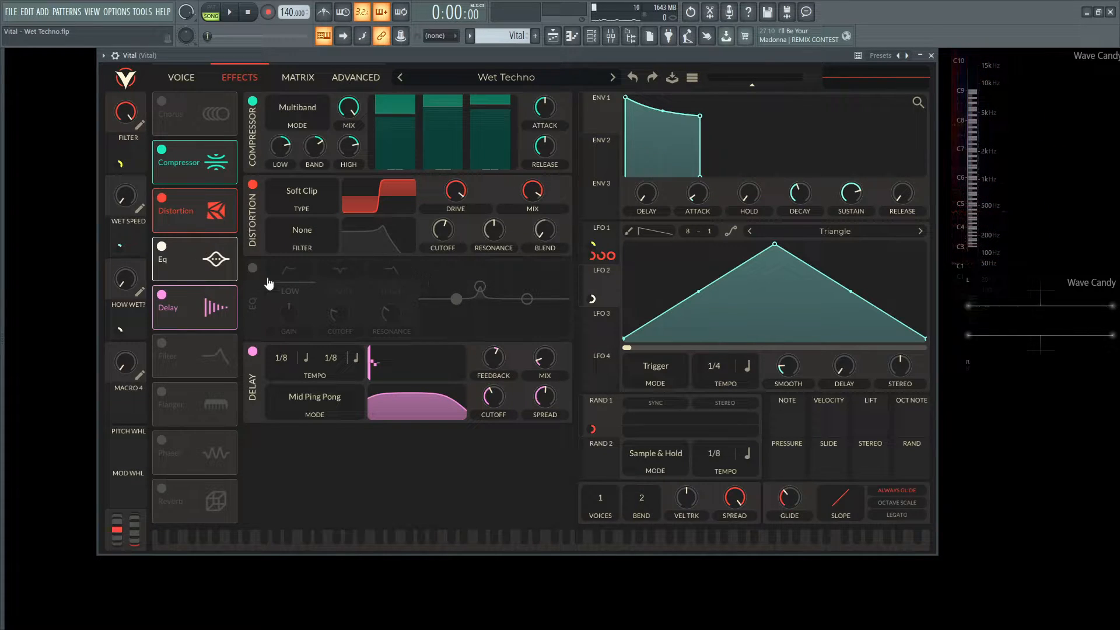
Step: Switch the EQ on, play the patch briefly, and display the EQ's Band settings to inspect its modulations
{"action": "left_click", "coordinate": [253, 268]}
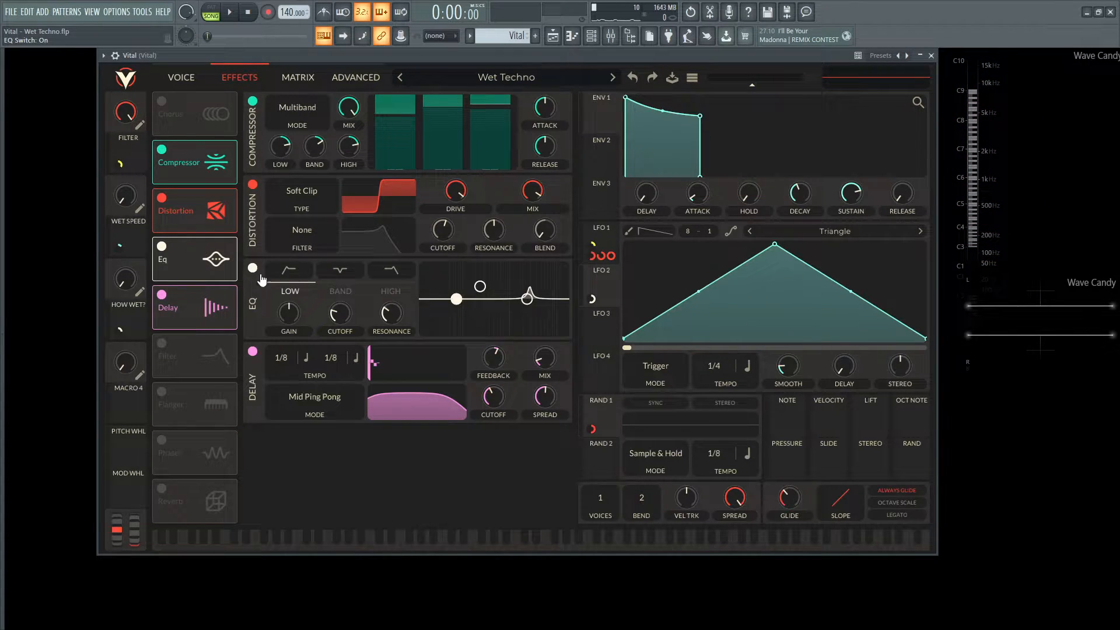
{"action": "key", "text": "space"}
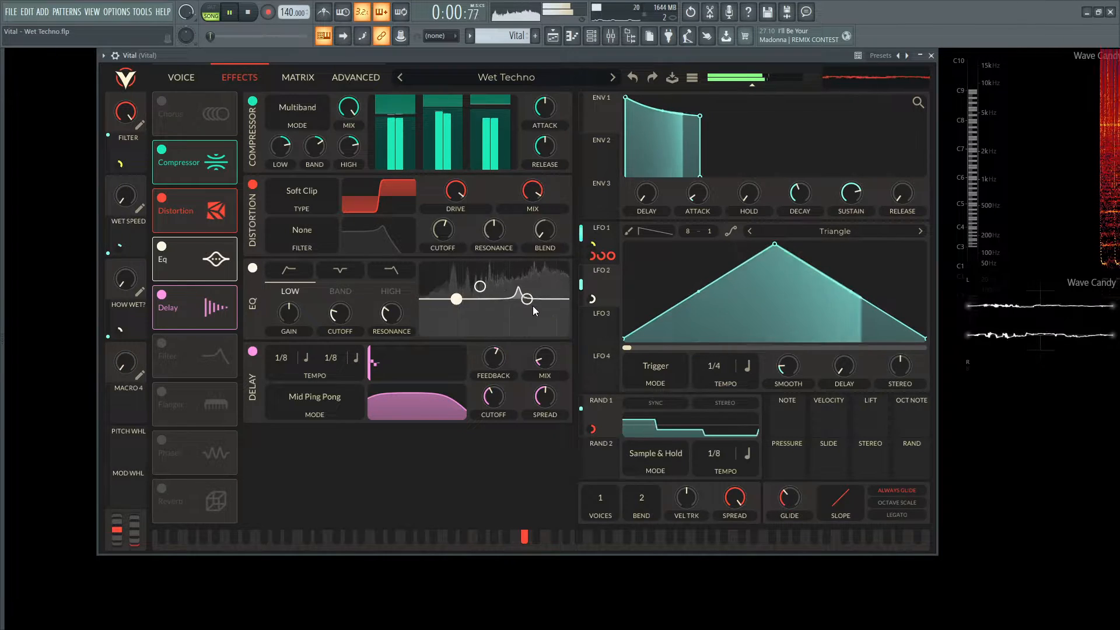
{"action": "key", "text": "space"}
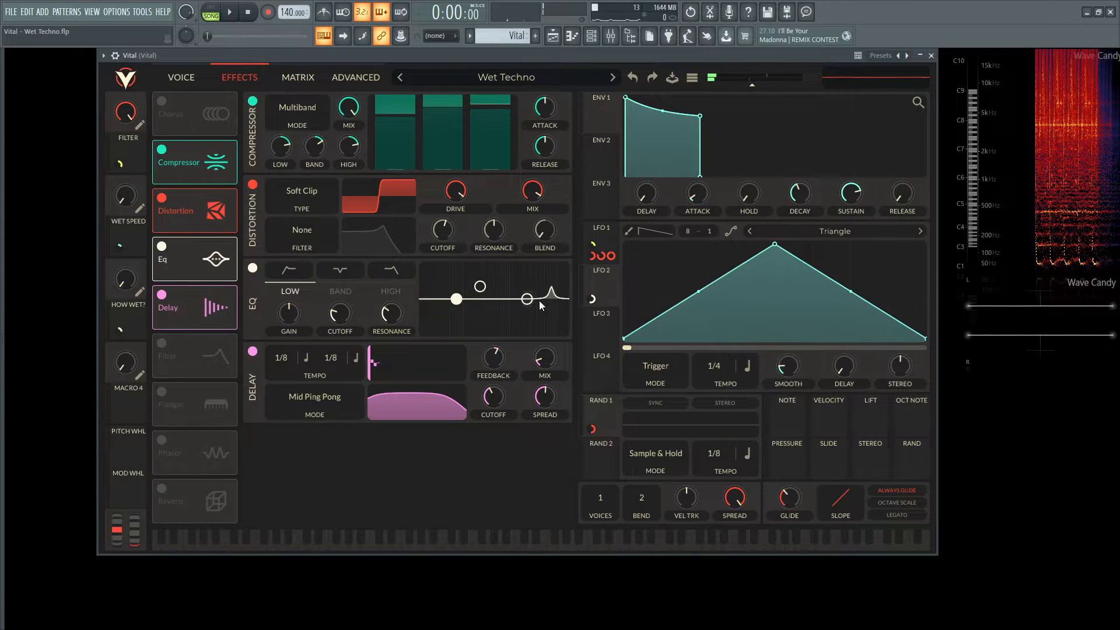
{"action": "left_click", "coordinate": [340, 290]}
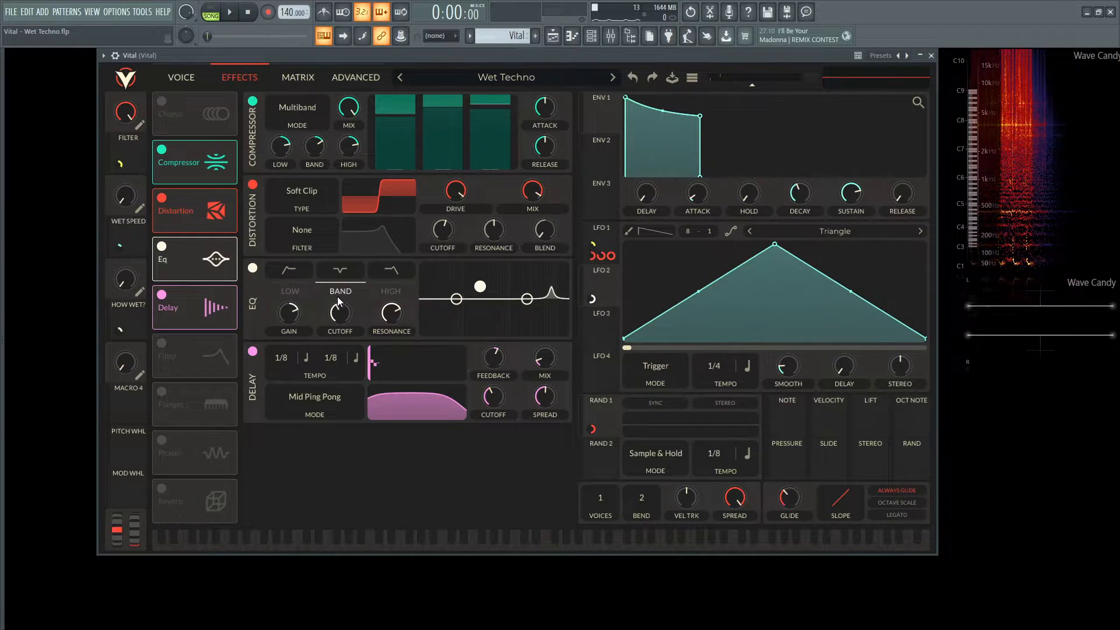
{"action": "mouse_move", "coordinate": [295, 347]}
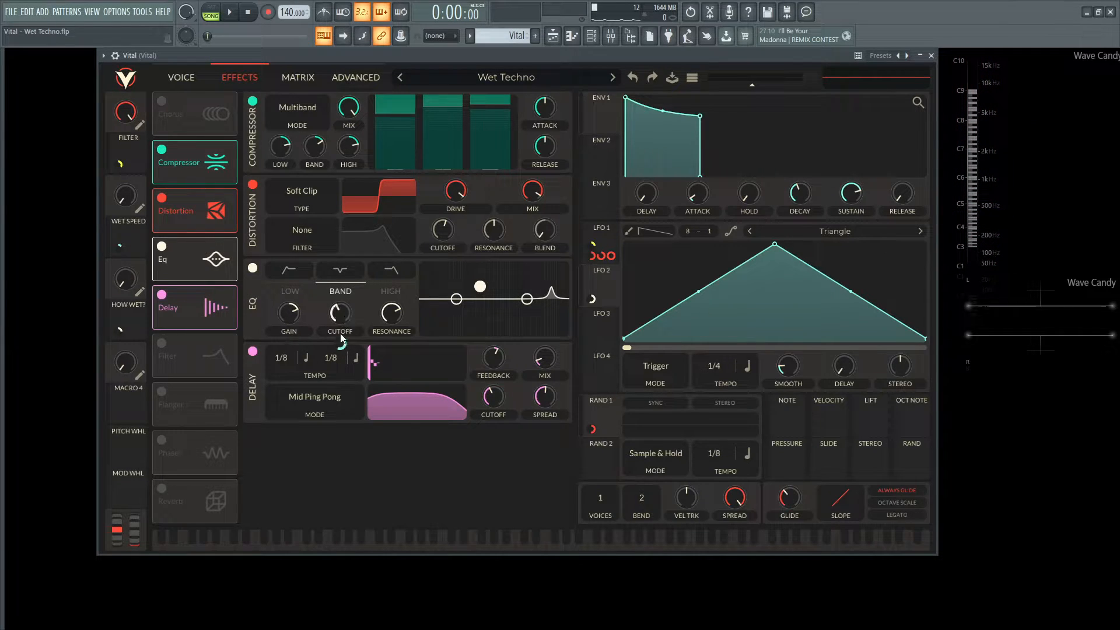
{"action": "mouse_move", "coordinate": [341, 343]}
Step: Raise the HOW WET macro to 1, return it to 0, and play the patch to hear the EQ band movement
{"action": "left_click_drag", "start_coordinate": [130, 285], "coordinate": [139, 235]}
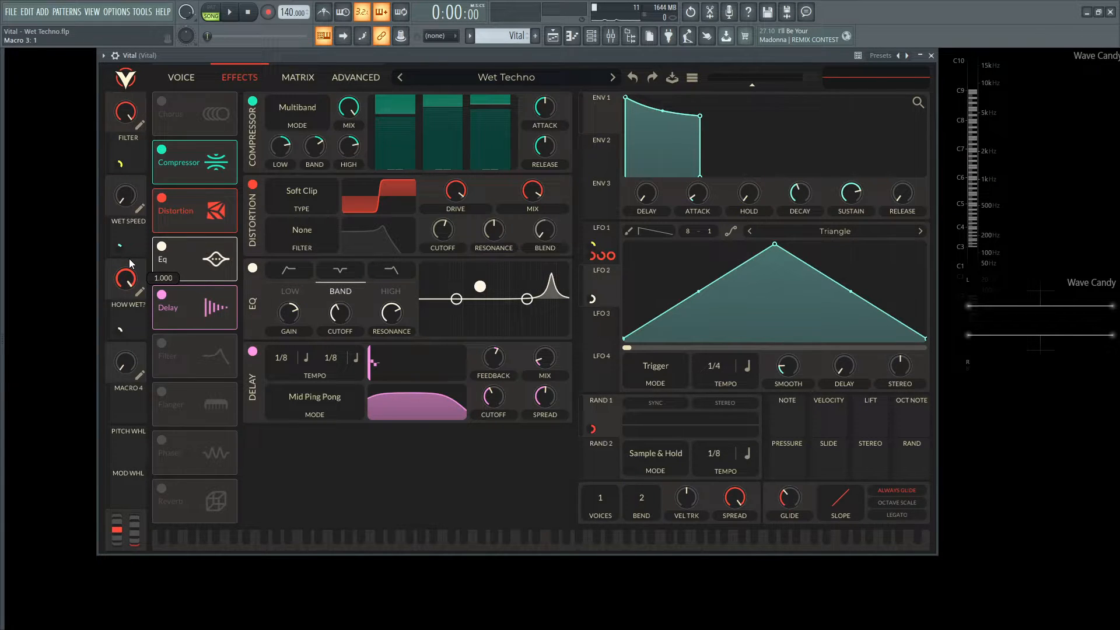
{"action": "mouse_move", "coordinate": [128, 295]}
{"action": "left_mouse_down"}
{"action": "mouse_move", "coordinate": [139, 223]}
{"action": "mouse_move", "coordinate": [149, 224]}
{"action": "mouse_move", "coordinate": [128, 285]}
{"action": "left_mouse_up"}
{"action": "left_click_drag", "start_coordinate": [154, 188], "coordinate": [170, 326]}
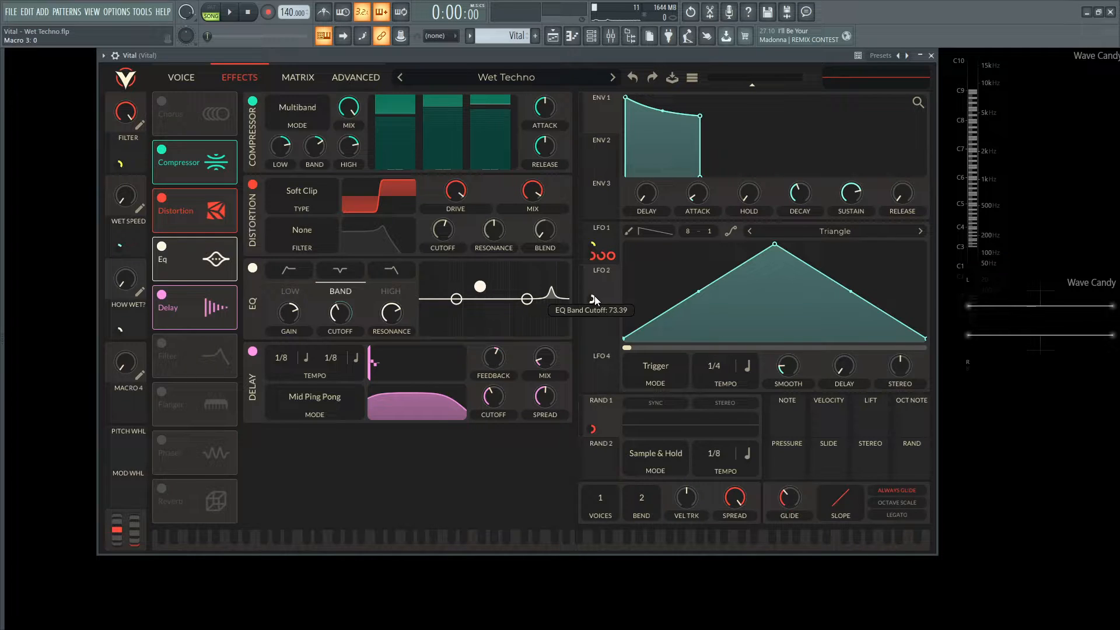
{"action": "key", "text": "space"}
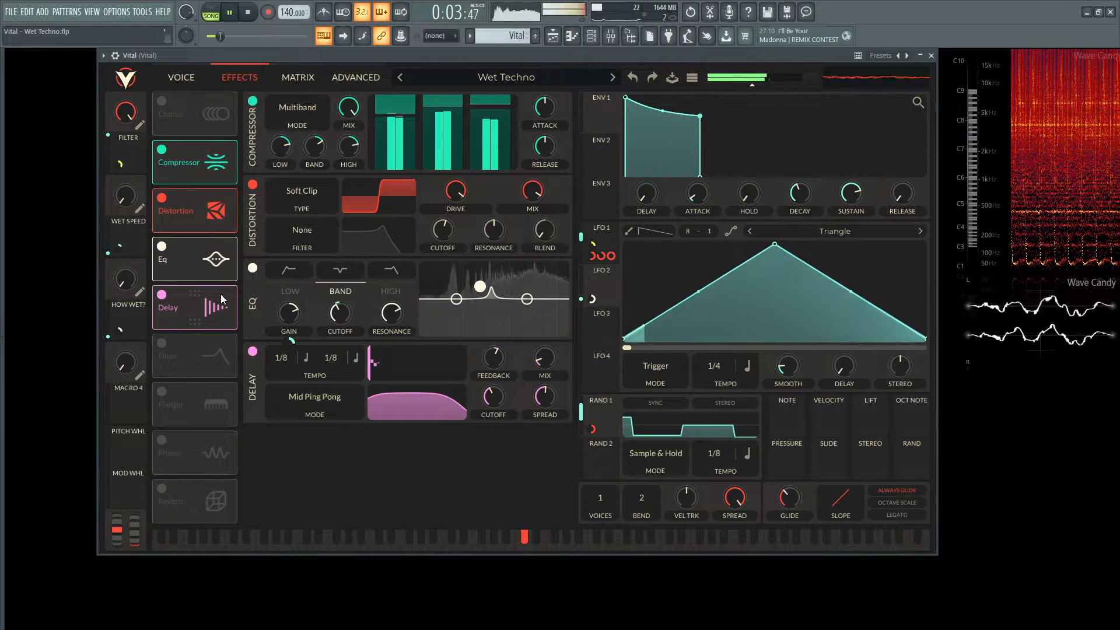
{"action": "key", "text": "space"}
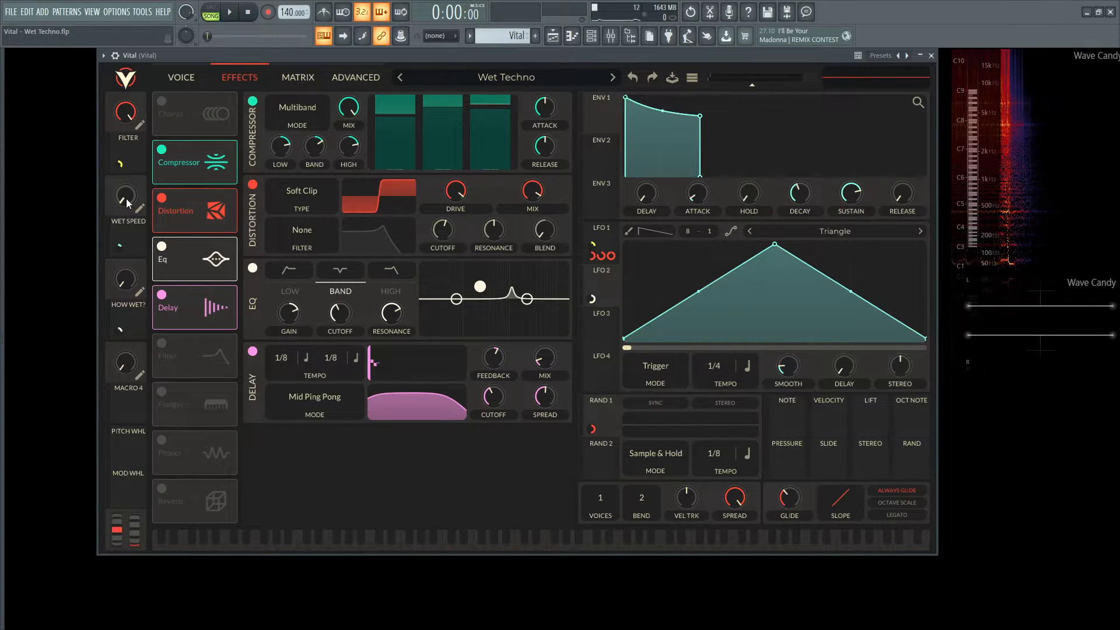
Step: Play the patch while raising the WET SPEED macro to about 0.66, replay it, and reset the macro to 0
{"action": "key", "text": "space"}
{"action": "left_click_drag", "start_coordinate": [129, 203], "coordinate": [131, 144]}
{"action": "key", "text": "space"}
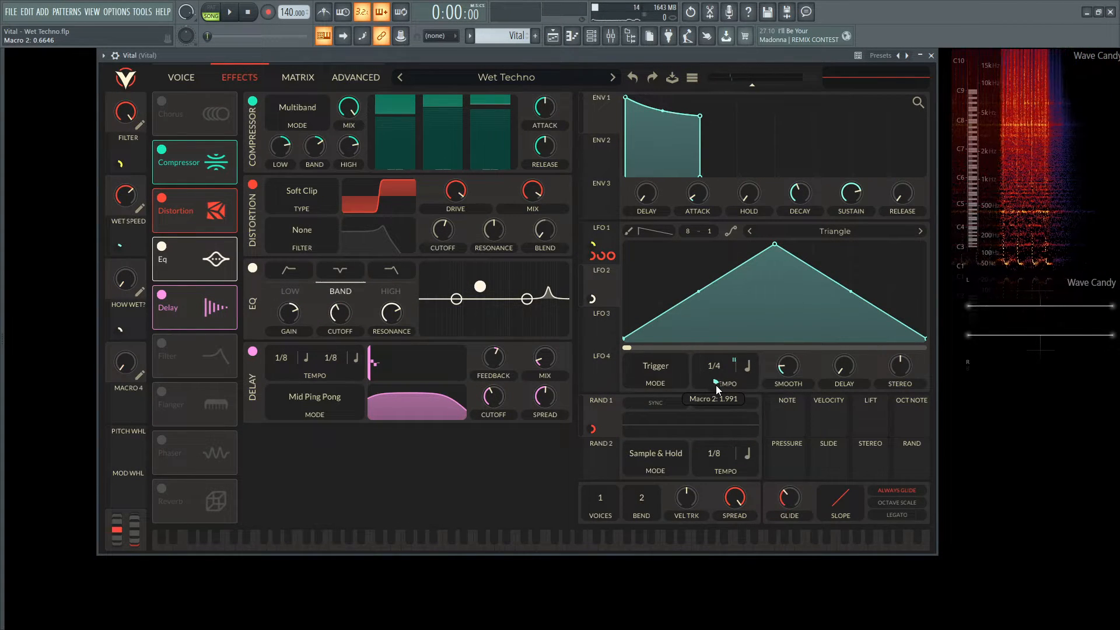
{"action": "key", "text": "space"}
{"action": "key", "text": "space"}
{"action": "double_click", "coordinate": [135, 195]}
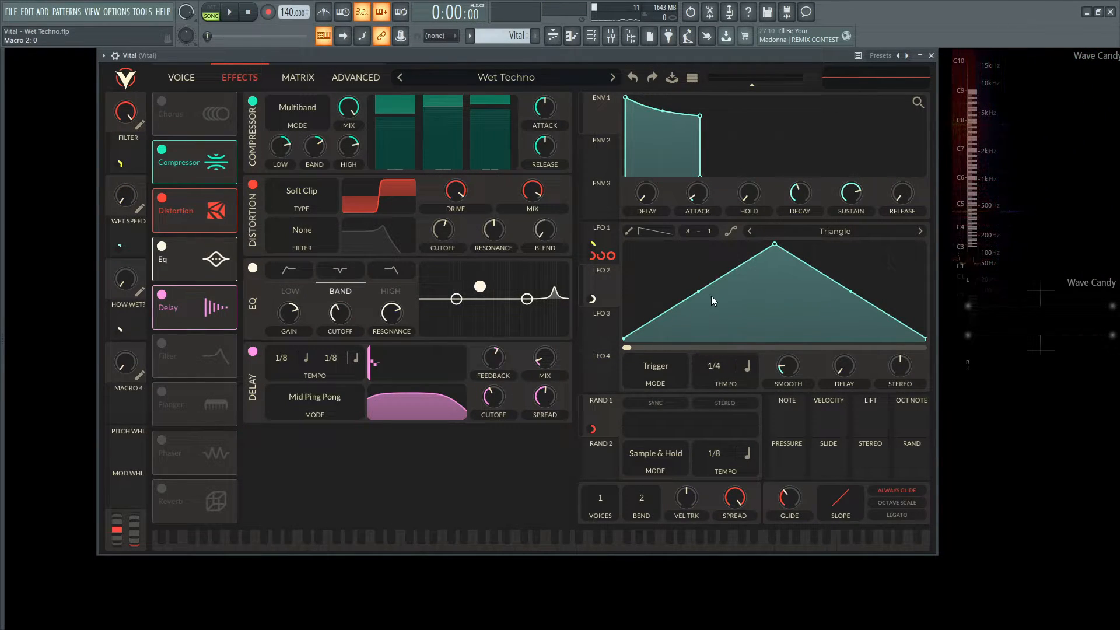
Step: Play the patch while sweeping the WET SPEED macro up and back to 0, and stop playback
{"action": "key", "text": "space"}
{"action": "key", "text": "space"}
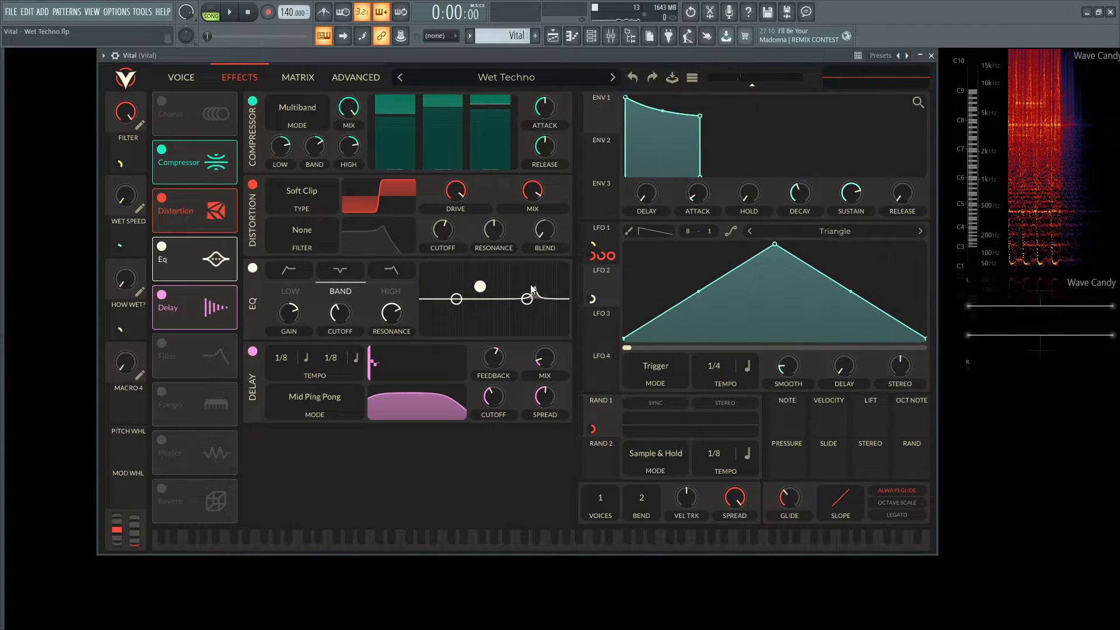
{"action": "key", "text": "space"}
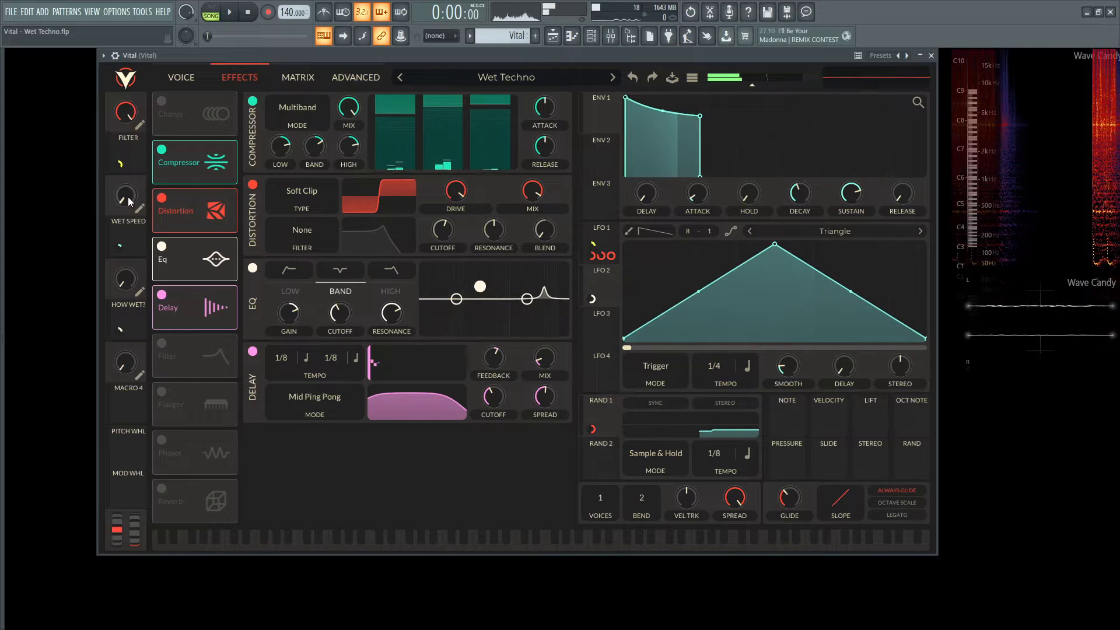
{"action": "left_click_drag", "start_coordinate": [128, 199], "coordinate": [95, 67]}
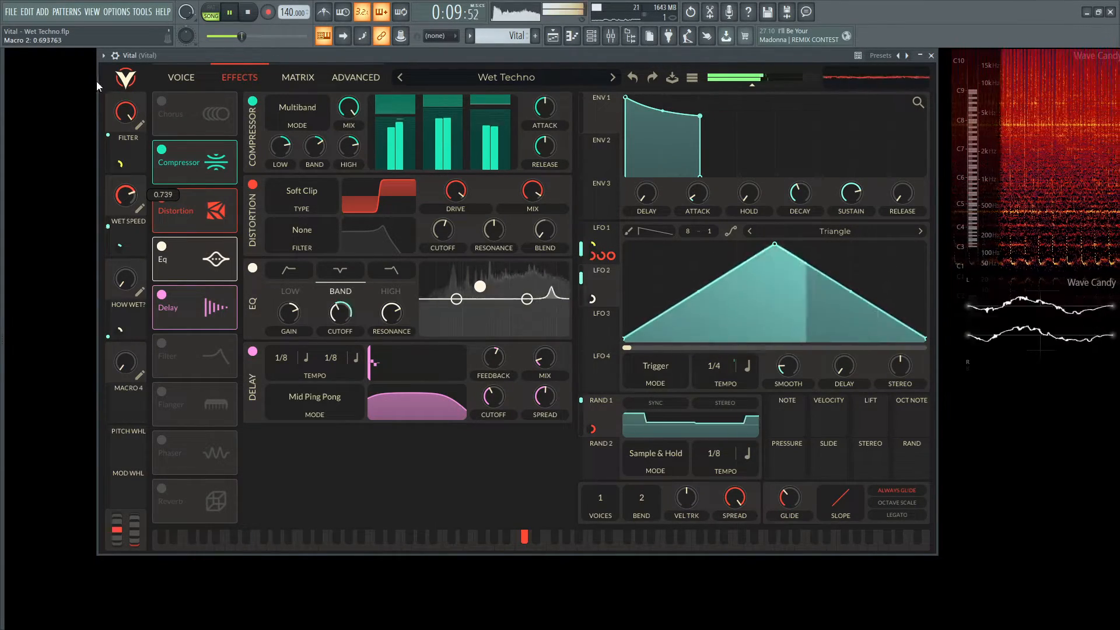
{"action": "key", "text": "space"}
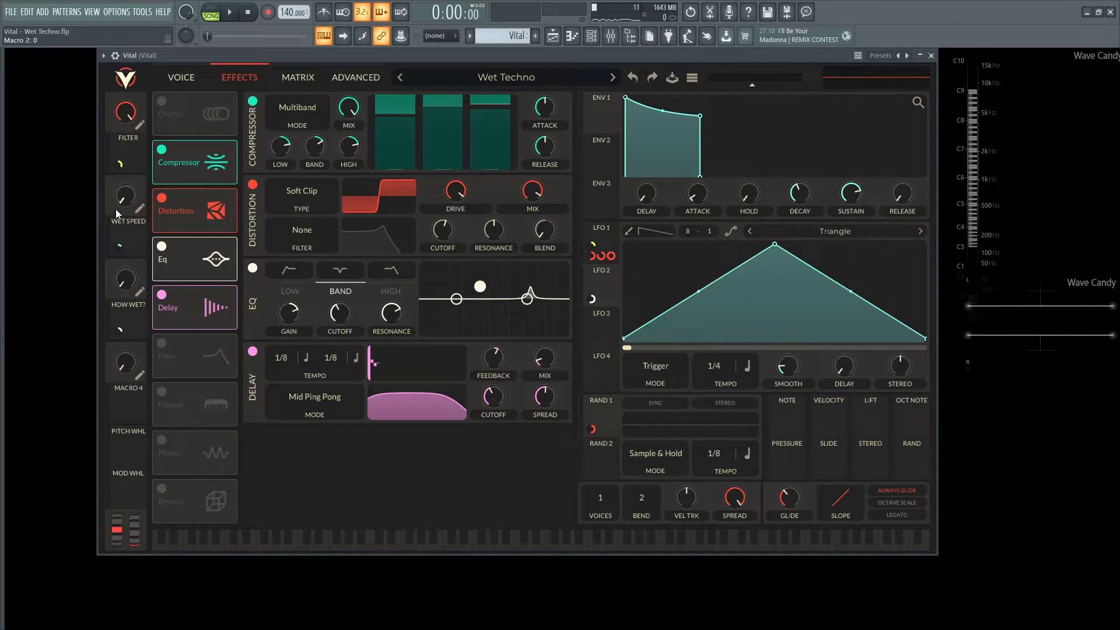
Step: Set the WET SPEED macro to 0.130 while playing the patch
{"action": "left_click_drag", "start_coordinate": [116, 213], "coordinate": [126, 195]}
{"action": "key", "text": "space"}
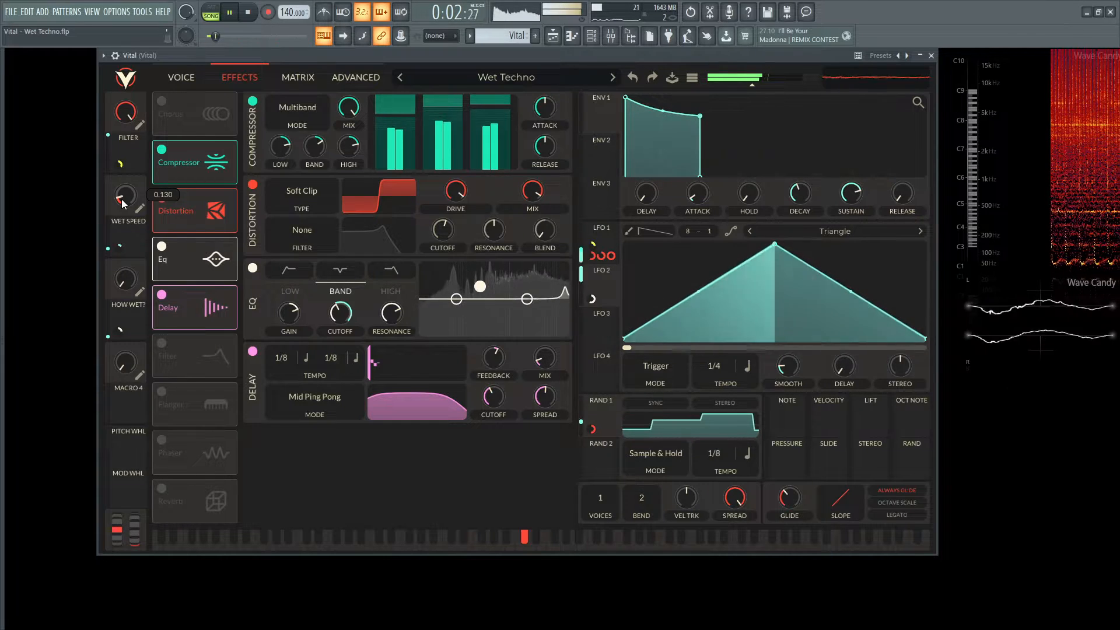
{"action": "key", "text": "space"}
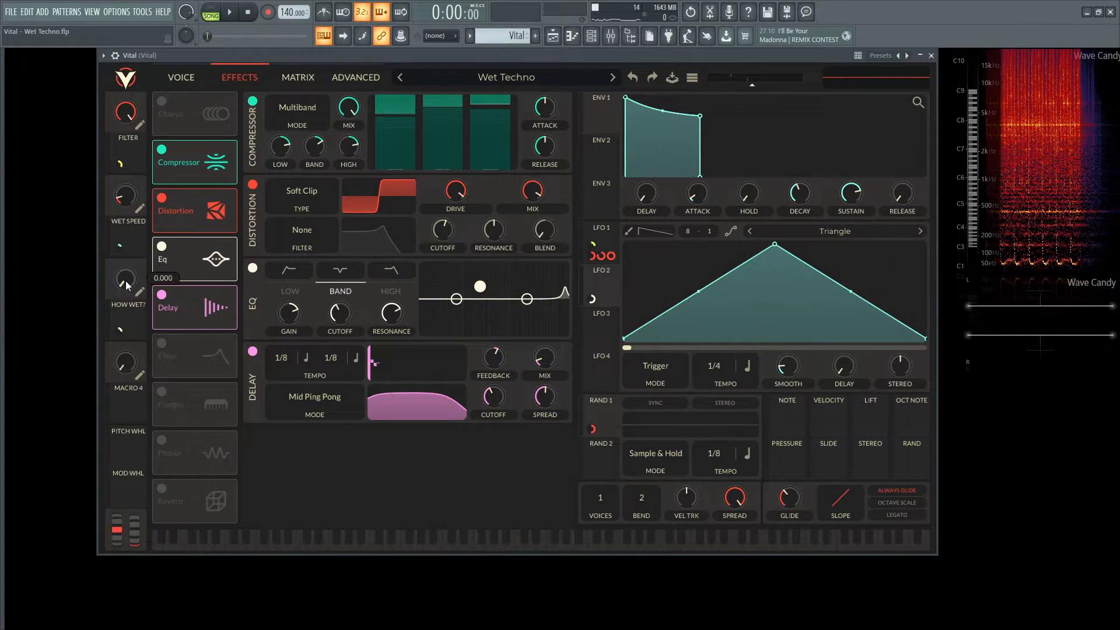
Step: Play the patch while raising the HOW WET macro to 1, replay it, and return the macro to 0
{"action": "left_click_drag", "start_coordinate": [134, 279], "coordinate": [174, 280]}
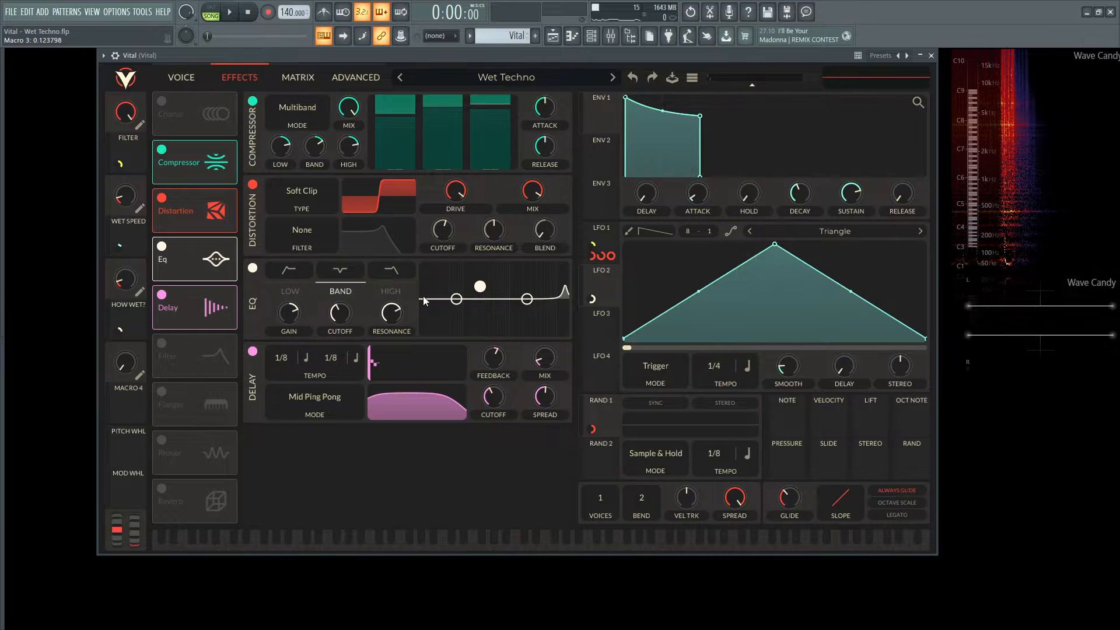
{"action": "key", "text": "space"}
{"action": "left_click_drag", "start_coordinate": [125, 279], "coordinate": [136, 221]}
{"action": "key", "text": "space"}
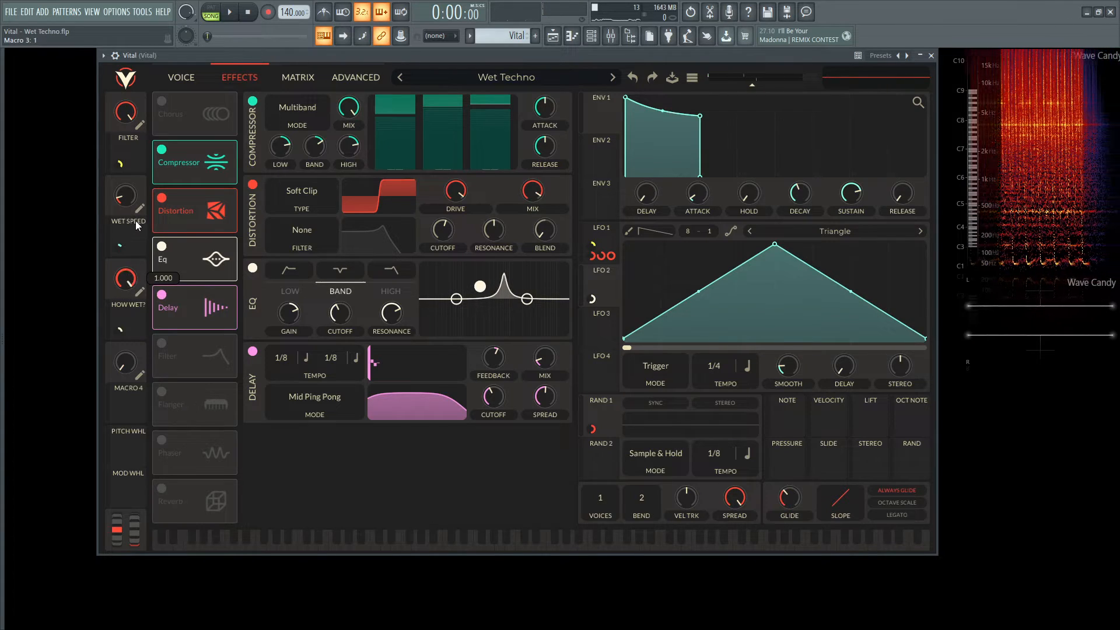
{"action": "mouse_move", "coordinate": [131, 280]}
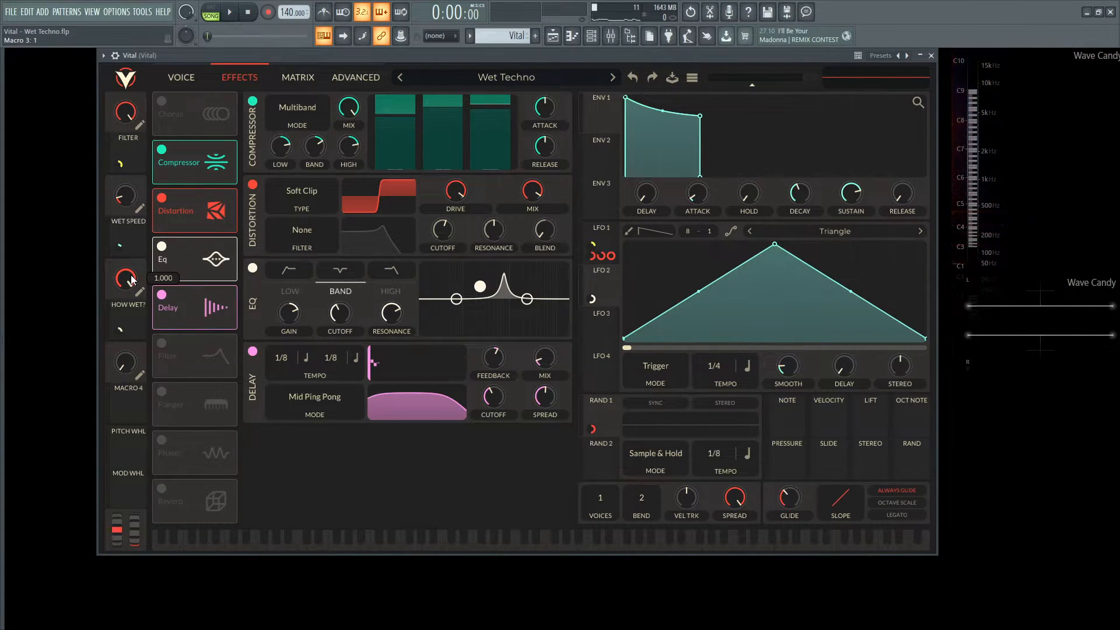
{"action": "key", "text": "space"}
{"action": "key", "text": "space"}
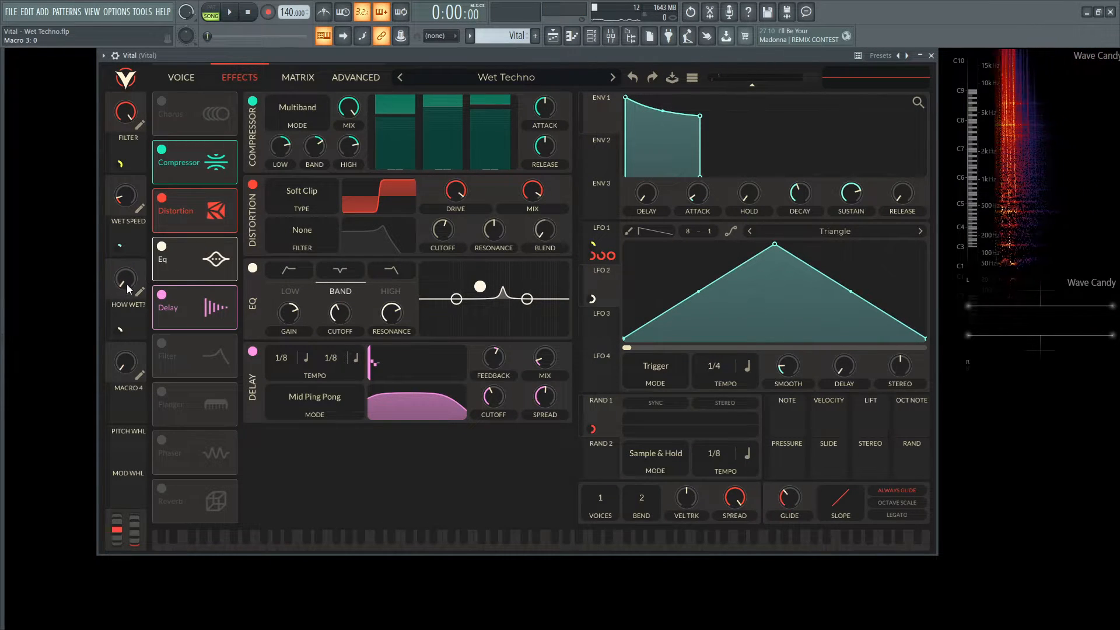
Step: Raise the HOW WET macro to about 0.66, play the patch briefly, and bring the macro back down to 0
{"action": "left_click_drag", "start_coordinate": [127, 285], "coordinate": [130, 225]}
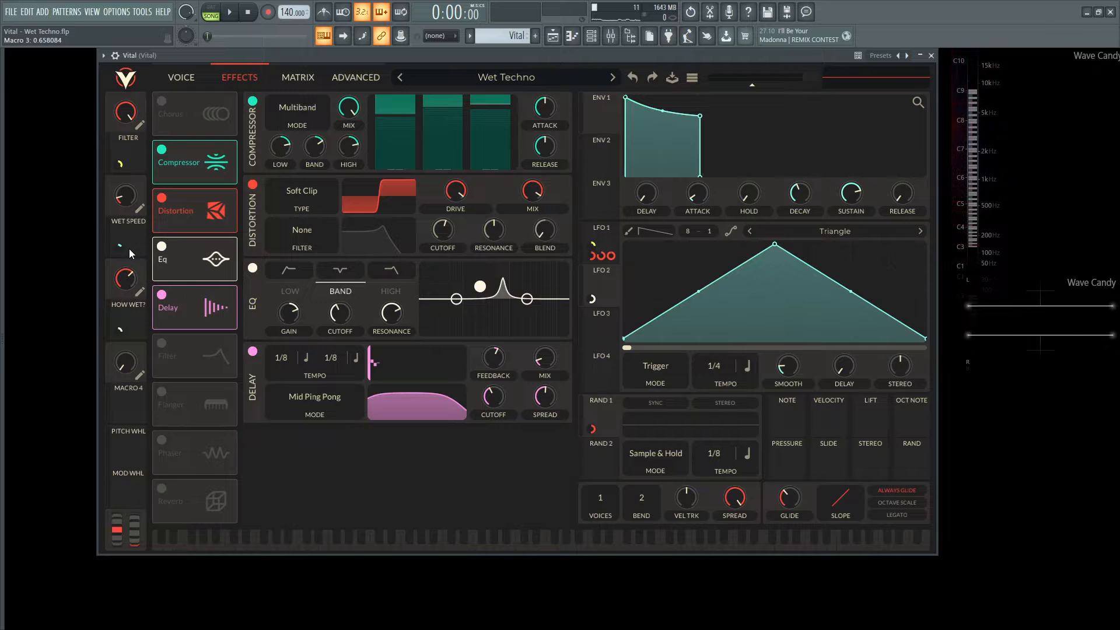
{"action": "key", "text": "space"}
{"action": "key", "text": "space"}
{"action": "left_click_drag", "start_coordinate": [127, 280], "coordinate": [162, 409]}
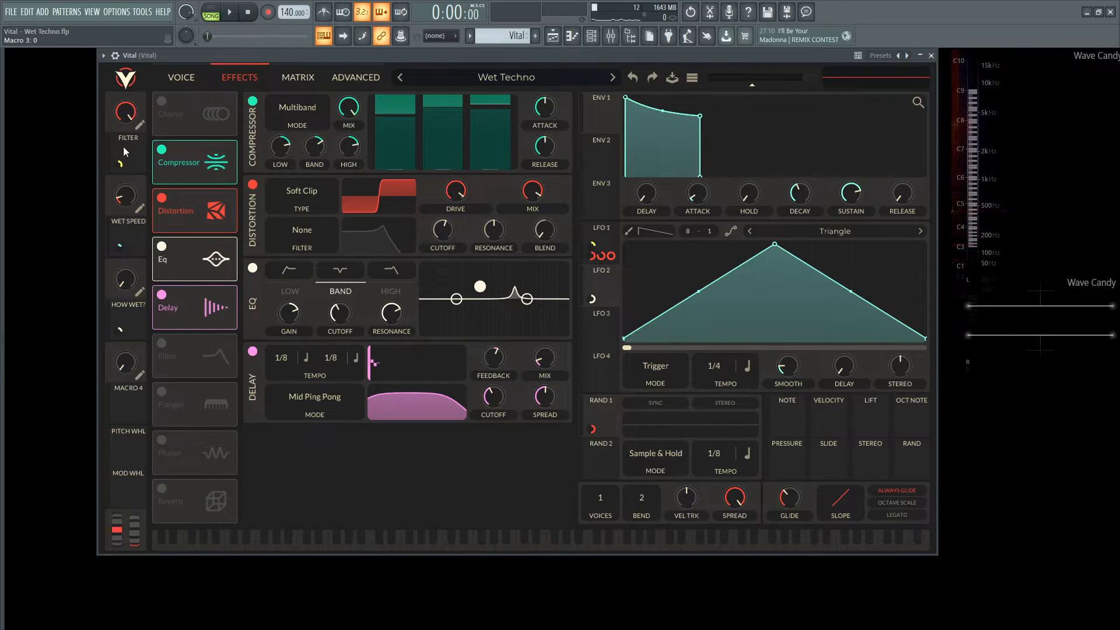
Step: Play the patch briefly with its effects chain shown, stop playback, and return to the oscillator page
{"action": "key", "text": "space"}
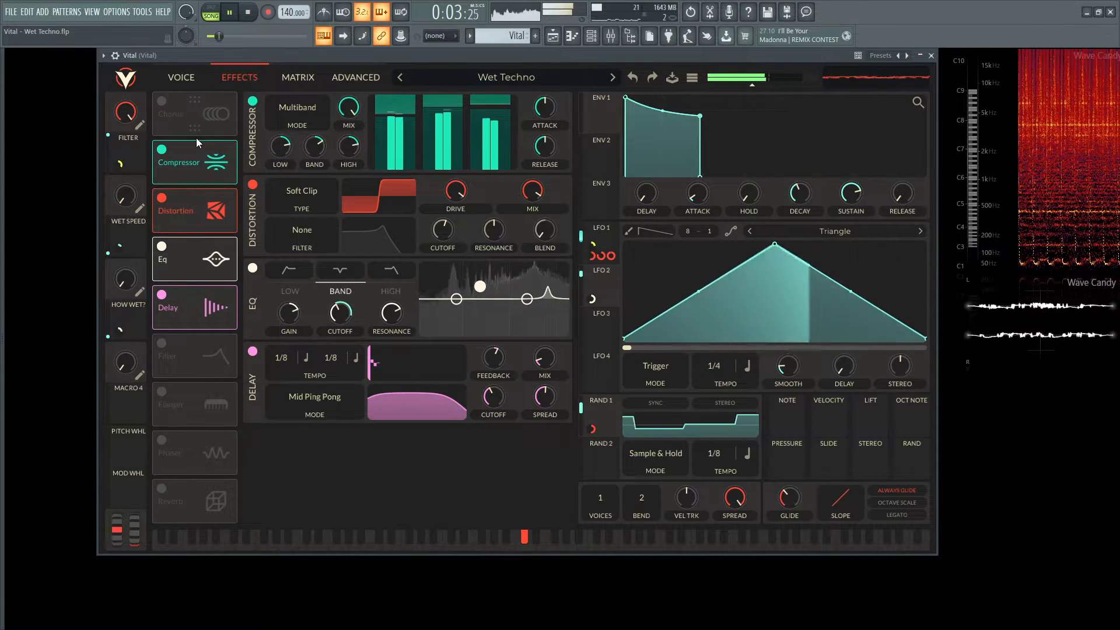
{"action": "key", "text": "space"}
{"action": "left_click", "coordinate": [182, 78]}
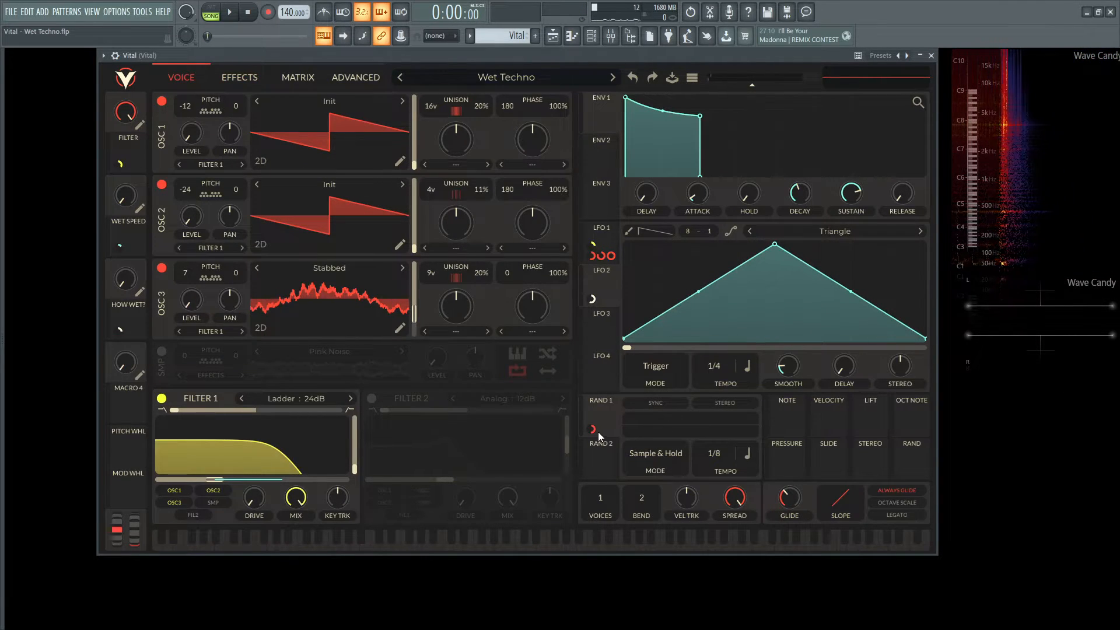
Step: Play the patch in short bursts to examine the Random 1 Sample & Hold modulator and oscillator 3's Stabbed wavetable
{"action": "mouse_move", "coordinate": [591, 429]}
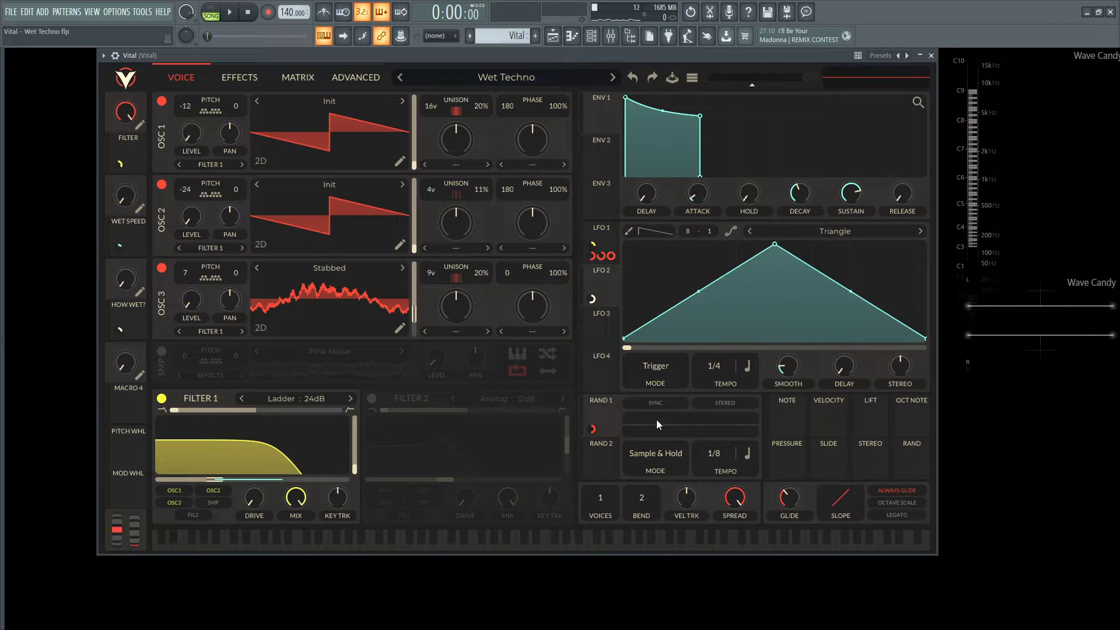
{"action": "key", "text": "space"}
{"action": "key", "text": "space"}
{"action": "mouse_move", "coordinate": [418, 317]}
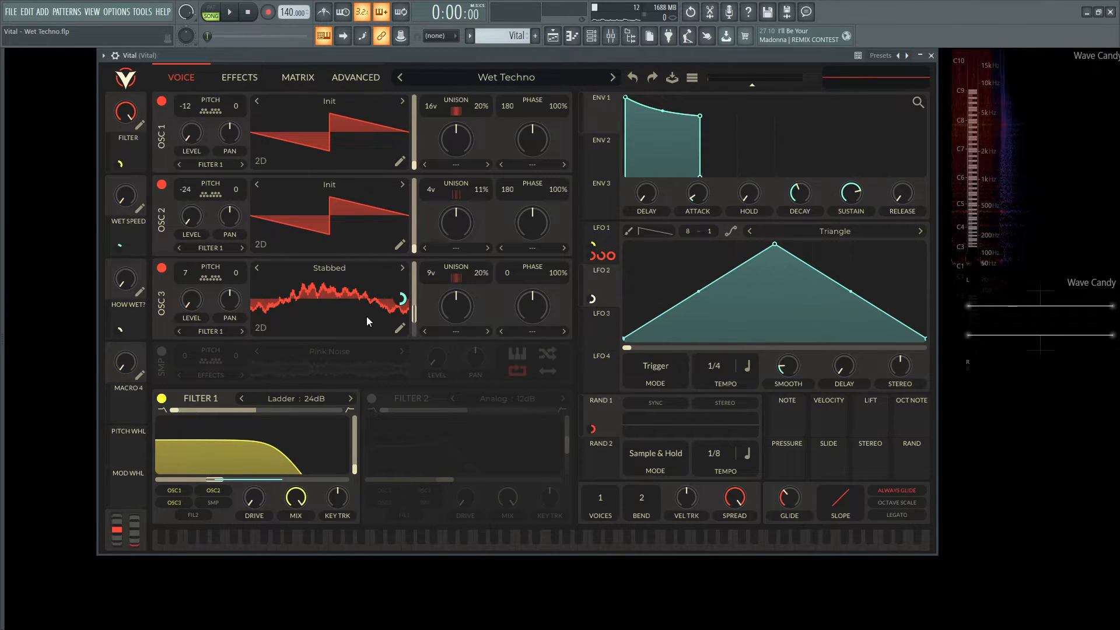
{"action": "key", "text": "space"}
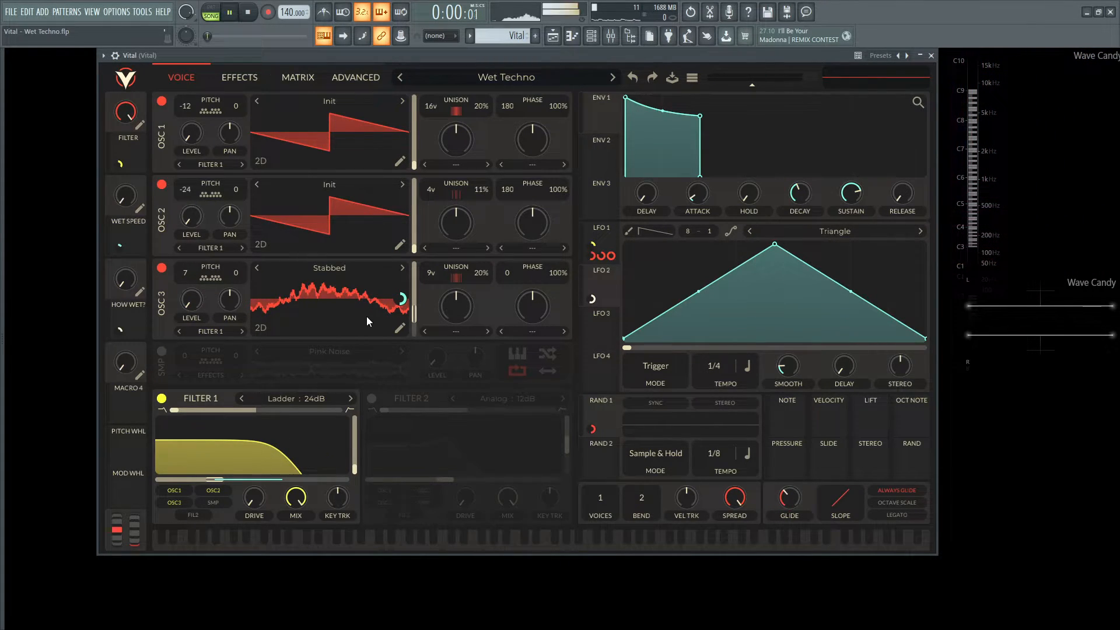
{"action": "key", "text": "space"}
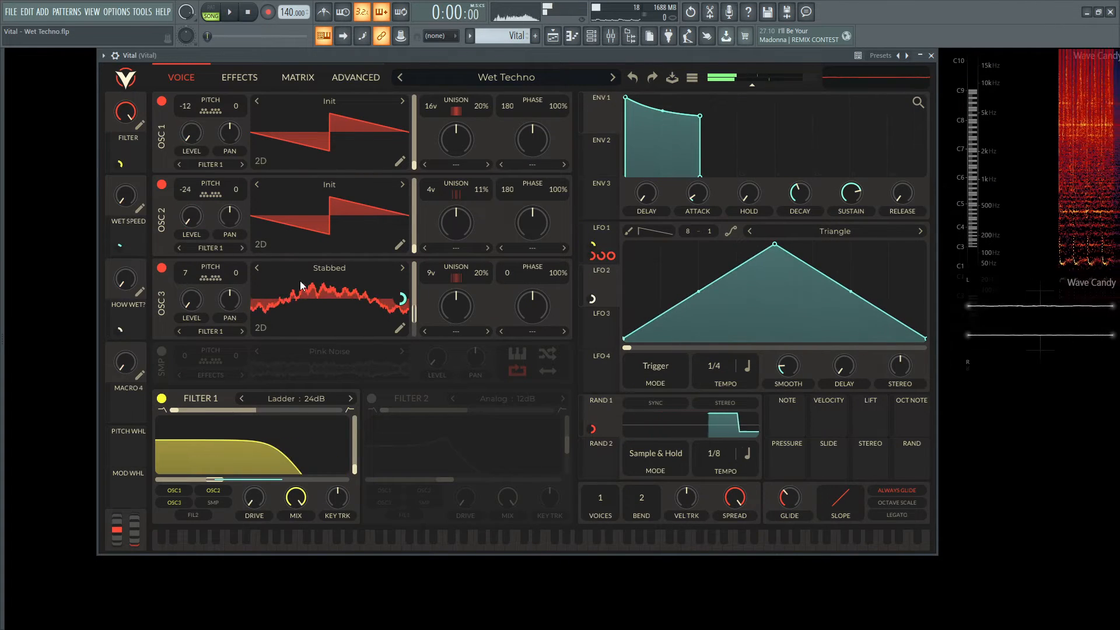
Step: Check the Random 1 modulation amount on oscillator 3's wavetable position, and replay the patch twice to follow its movement
{"action": "mouse_move", "coordinate": [402, 299]}
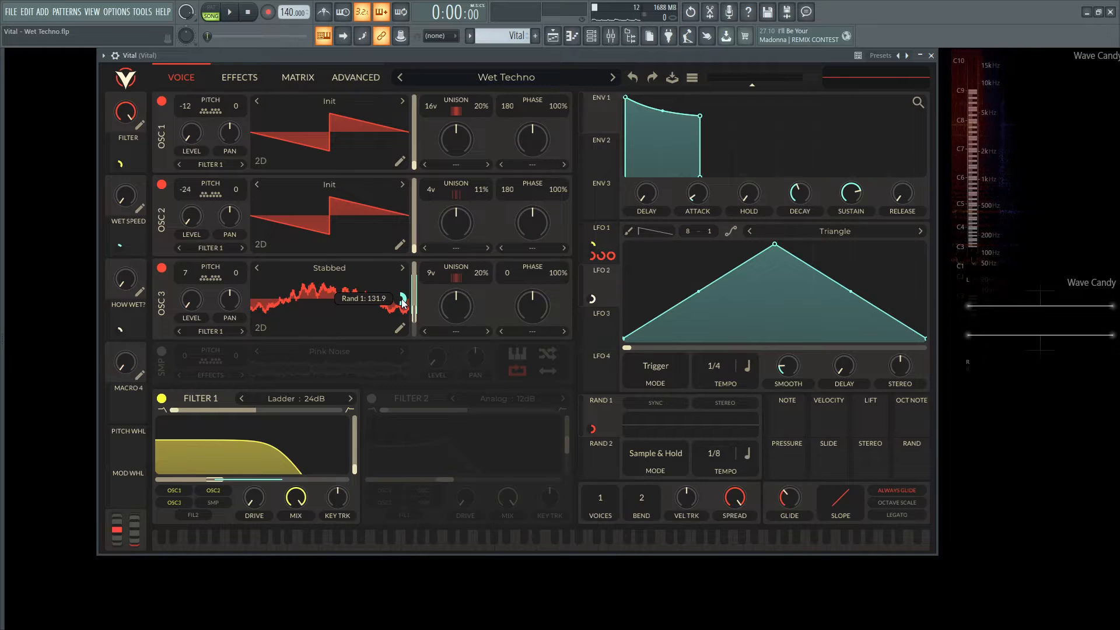
{"action": "key", "text": "space"}
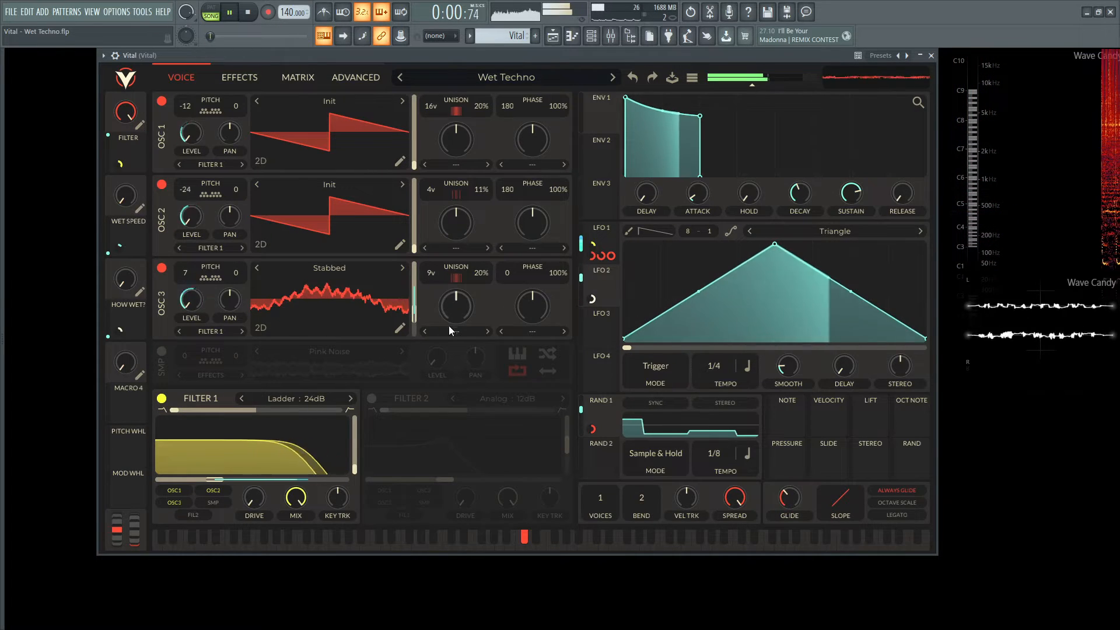
{"action": "key", "text": "space"}
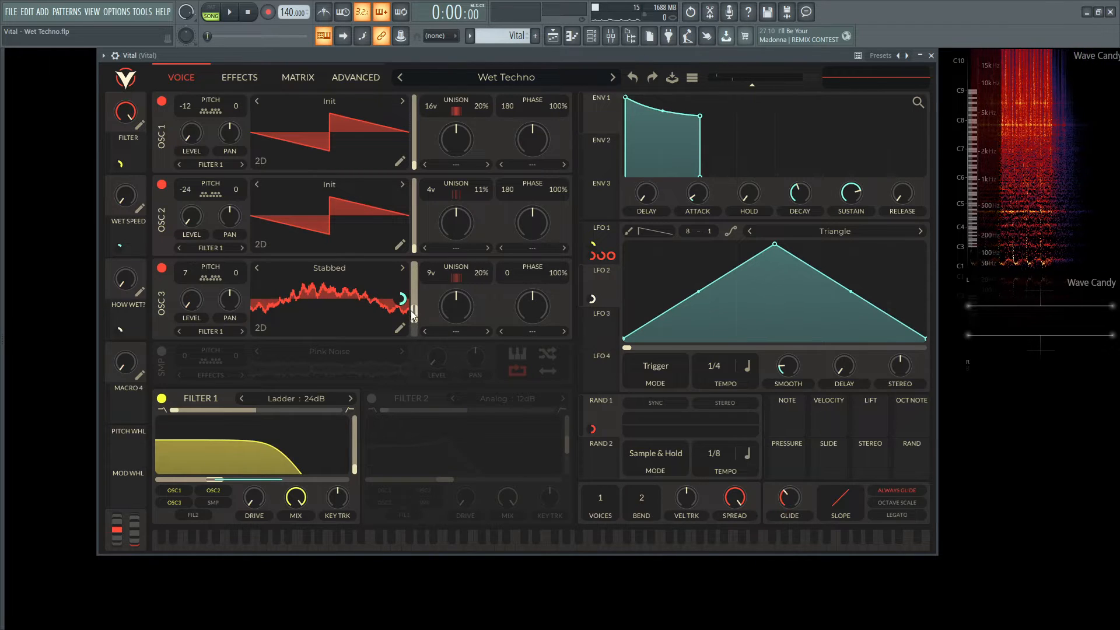
{"action": "key", "text": "space"}
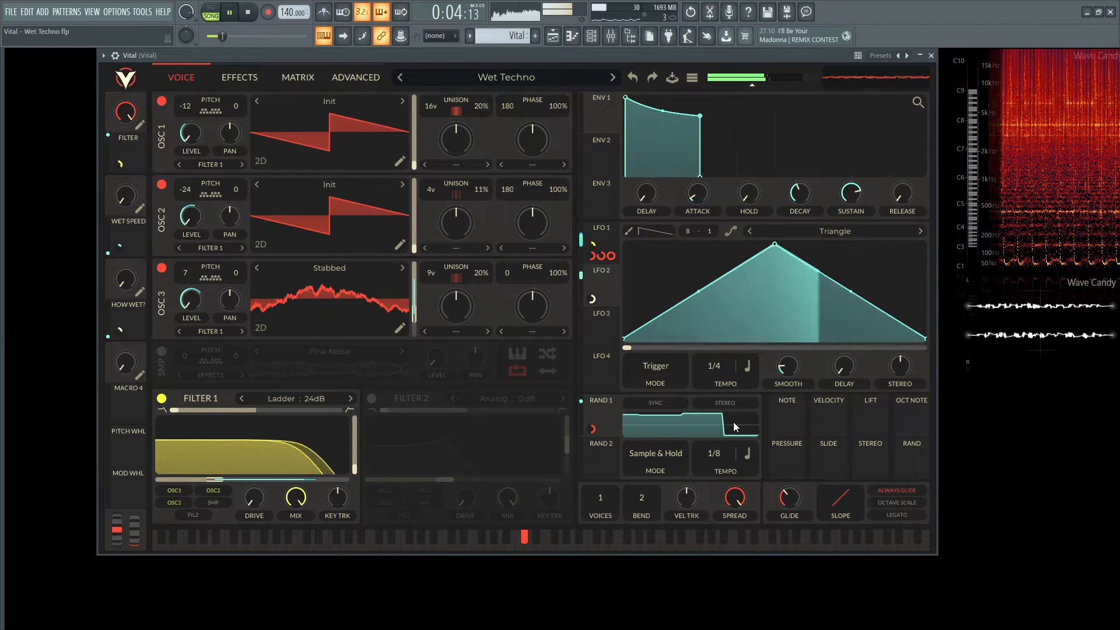
{"action": "key", "text": "space"}
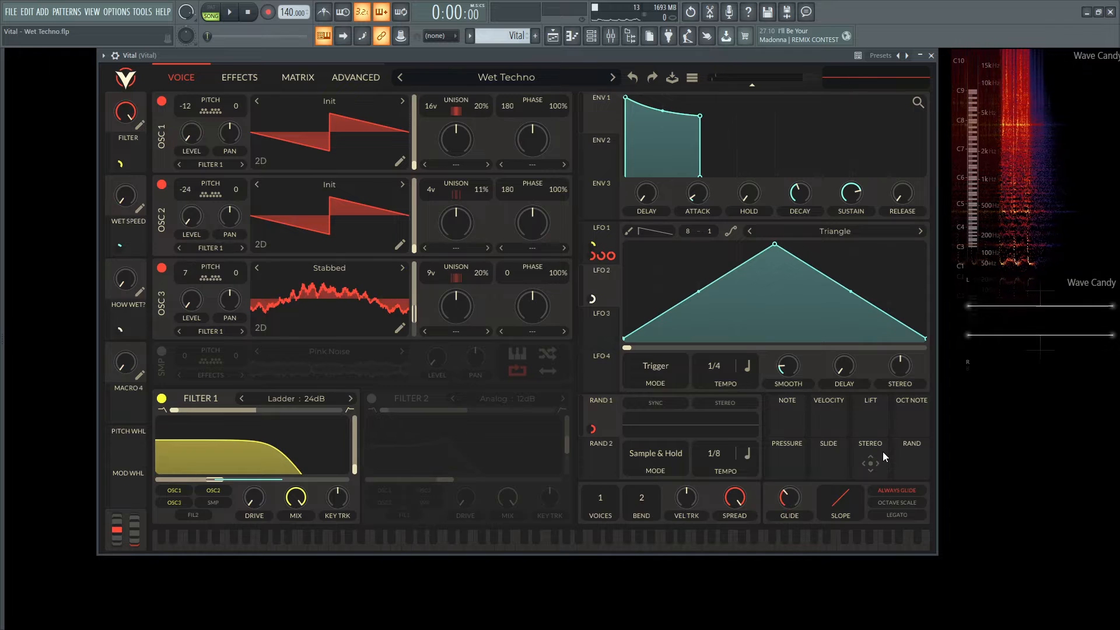
Step: Glance at the playlist arrangement, and audition the patch's Always Glide behaviour with single keyboard notes and a playback of the song
{"action": "key", "text": "F5"}
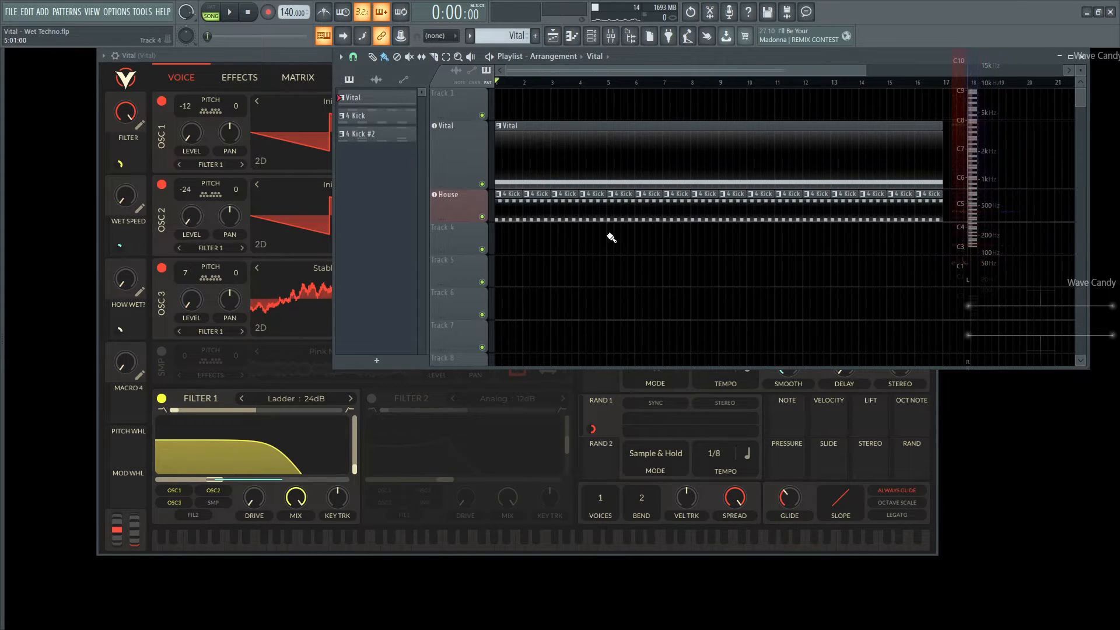
{"action": "key", "text": "F5"}
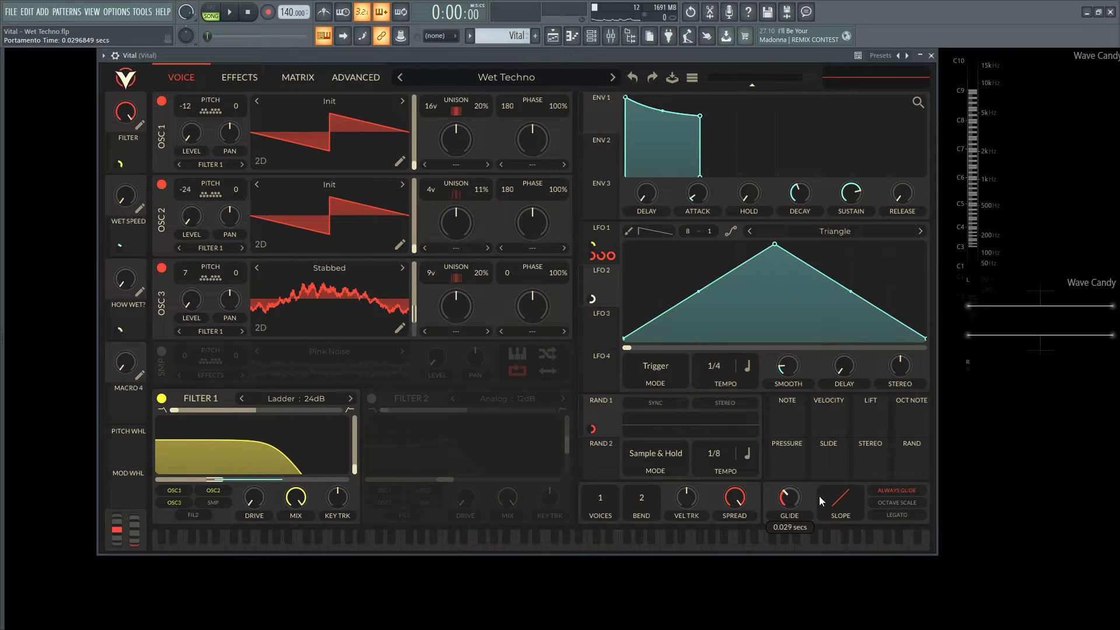
{"action": "key", "text": "g"}
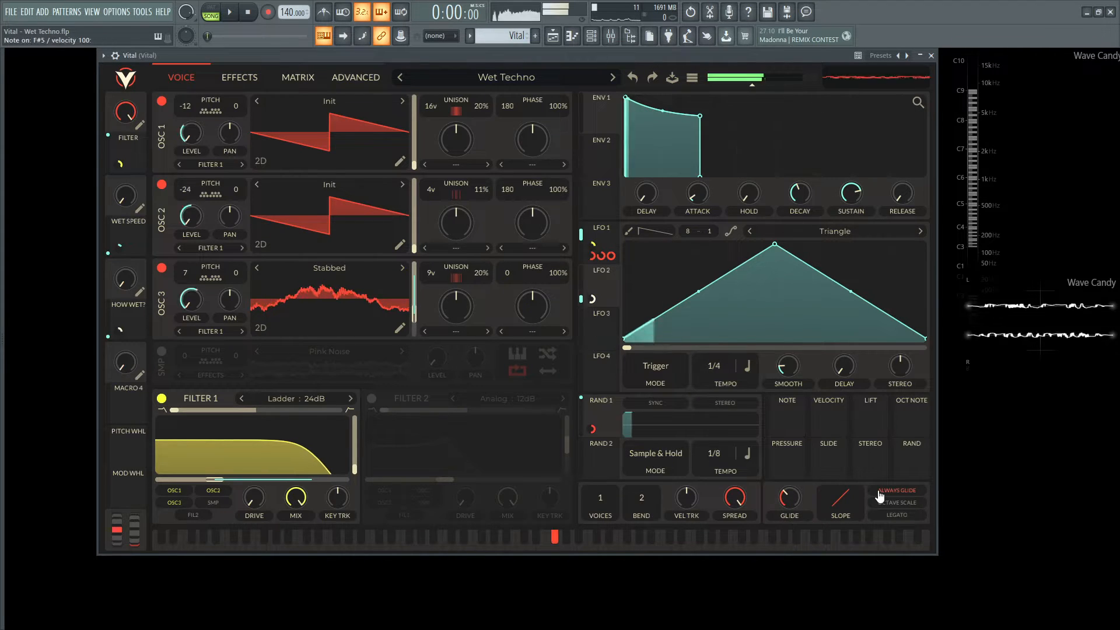
{"action": "key", "text": "w"}
{"action": "key", "text": "s"}
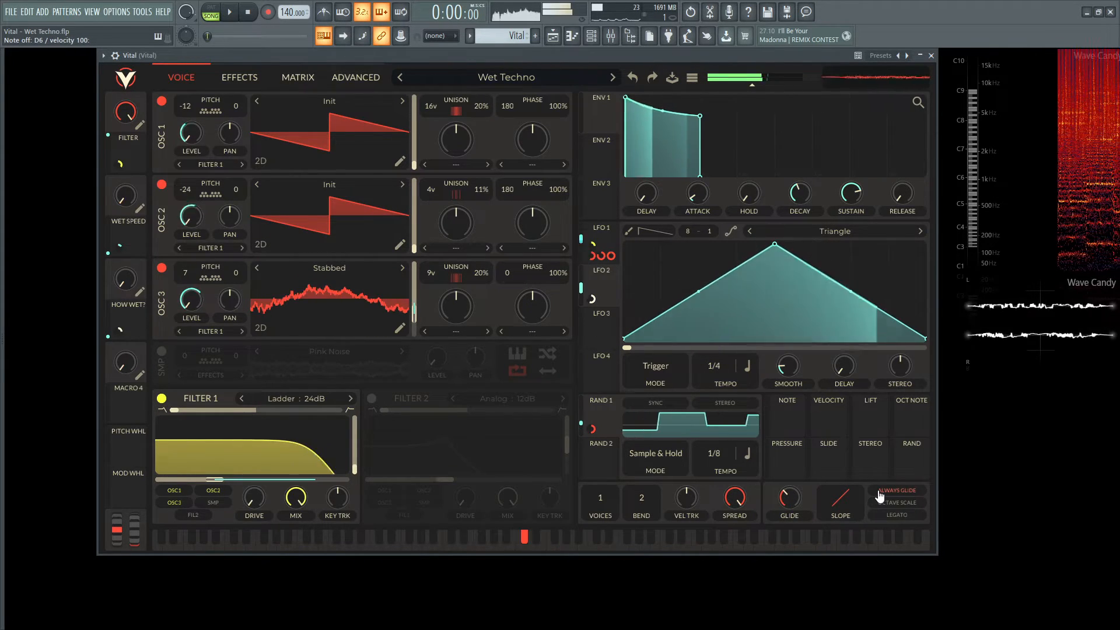
{"action": "key", "text": "m"}
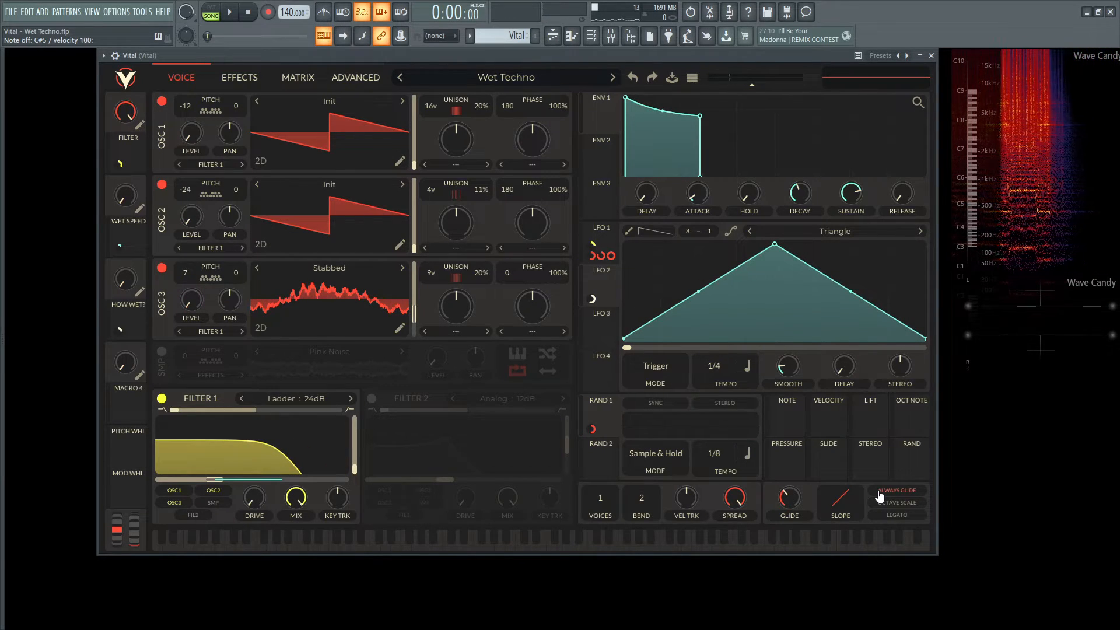
{"action": "key", "text": "s"}
{"action": "key", "text": "6"}
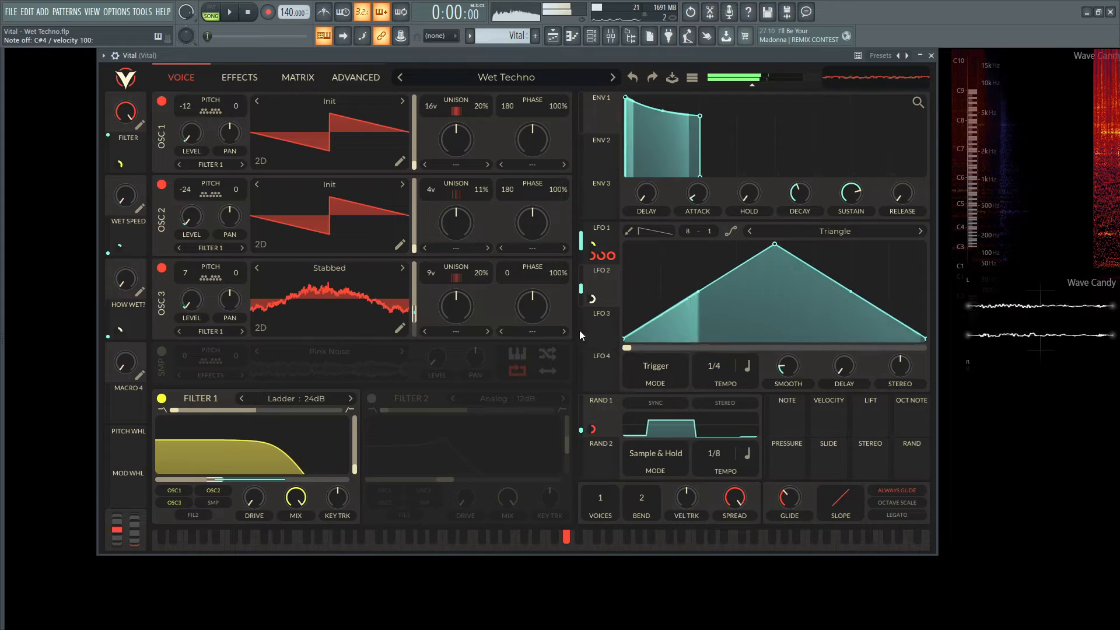
{"action": "key", "text": "o"}
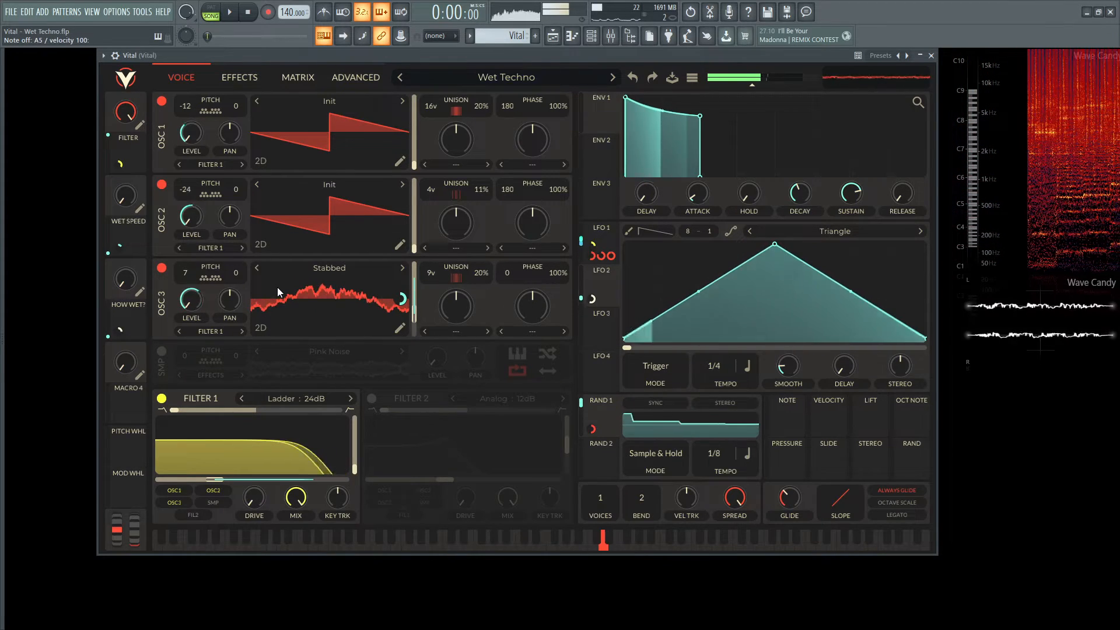
{"action": "key", "text": "5"}
{"action": "key", "text": "e"}
{"action": "key", "text": "space"}
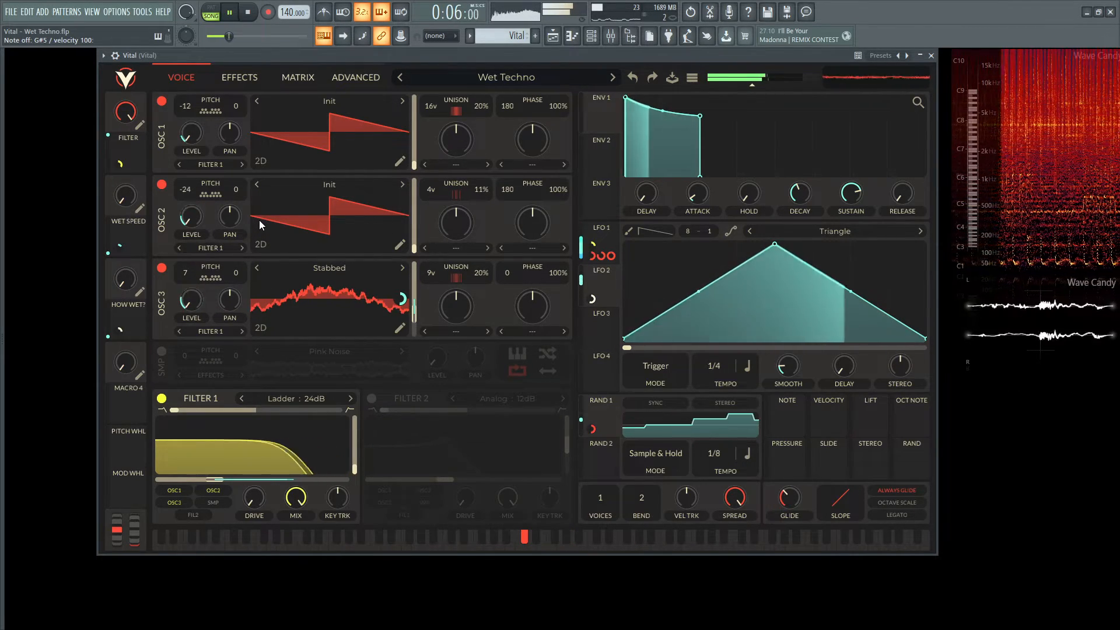
{"action": "key", "text": "space"}
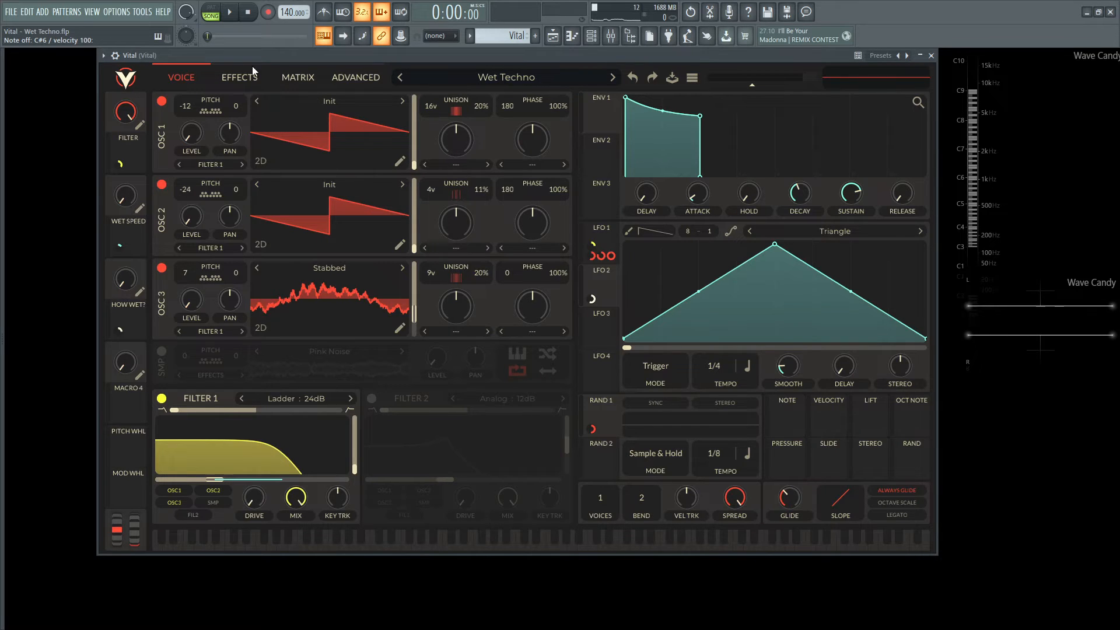
Step: During playback, lower the FILTER macro to 0 and raise the WET SPEED macro and the HOW WET macro, the latter to about 0.38
{"action": "key", "text": "space"}
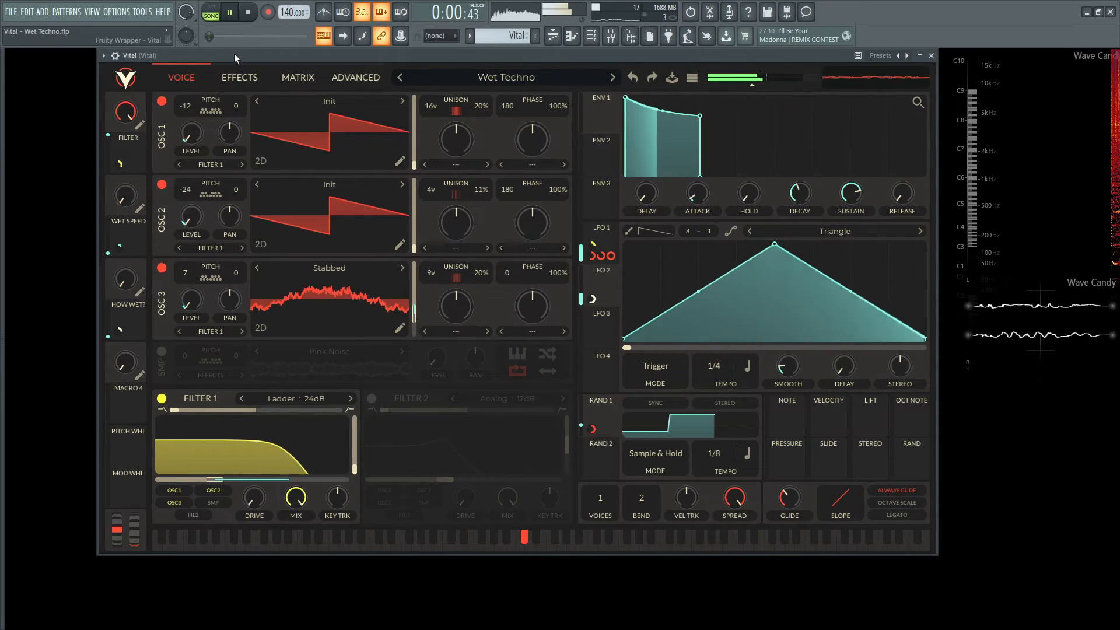
{"action": "left_click_drag", "start_coordinate": [127, 114], "coordinate": [162, 440]}
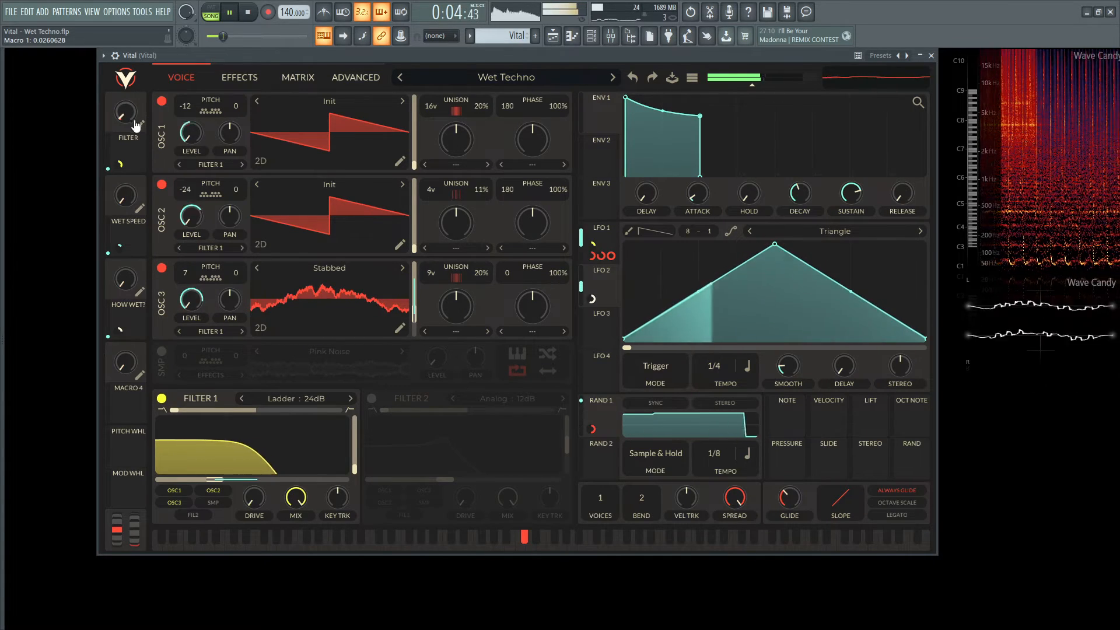
{"action": "left_click_drag", "start_coordinate": [125, 199], "coordinate": [112, 122]}
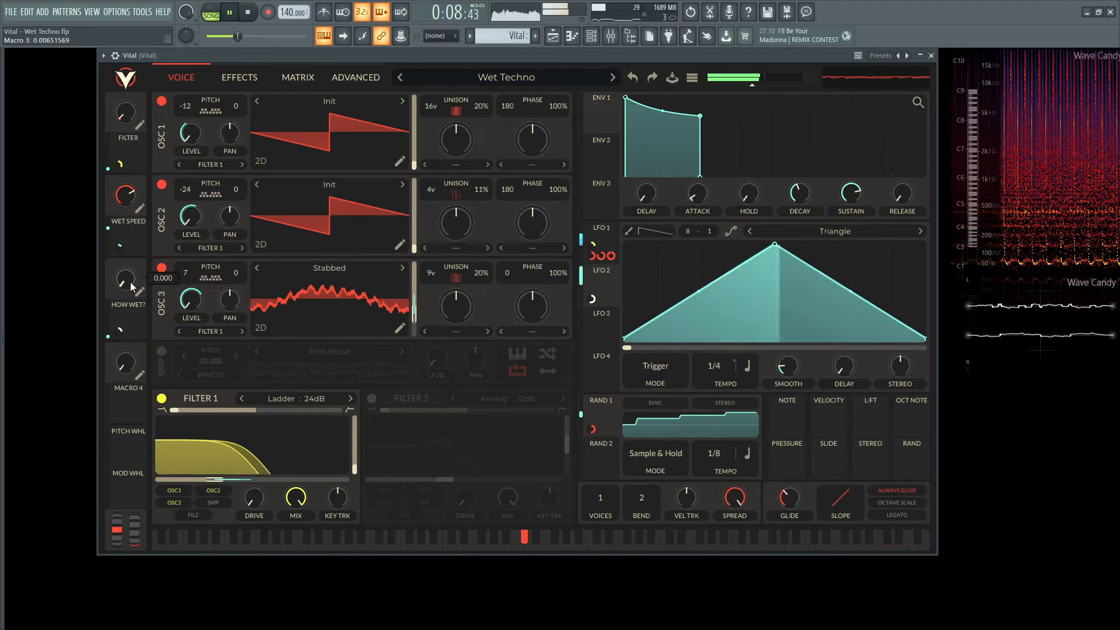
{"action": "left_click_drag", "start_coordinate": [131, 282], "coordinate": [118, 235]}
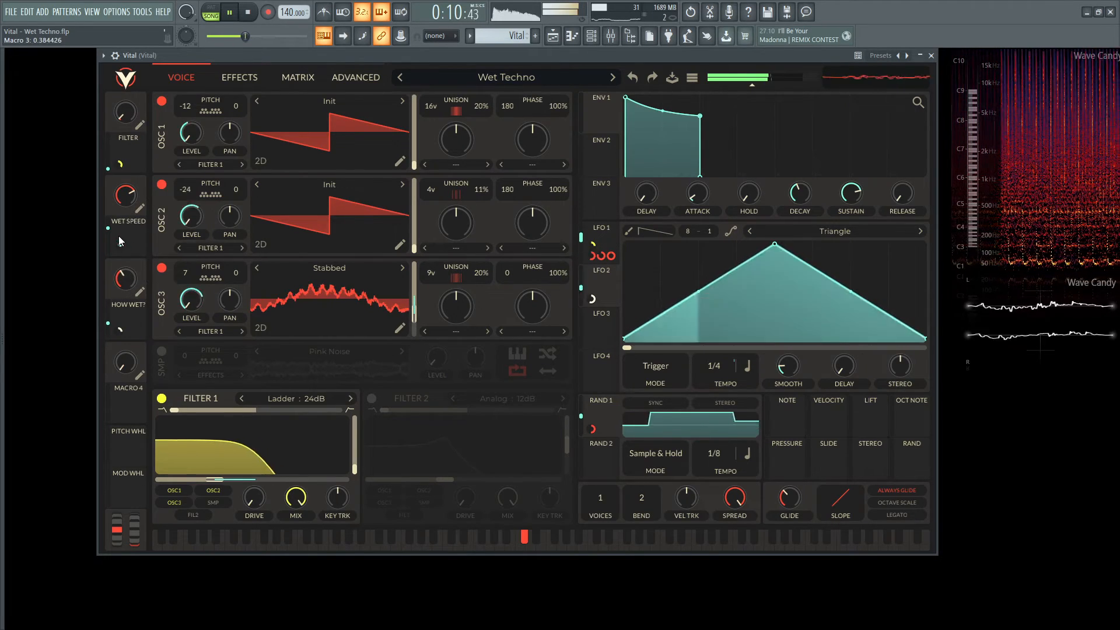
Step: Keep performing the macros by sweeping FILTER back to 0, fine-tuning WET SPEED and HOW WET, raising FILTER to 1, and stopping playback
{"action": "left_click_drag", "start_coordinate": [130, 125], "coordinate": [50, 361]}
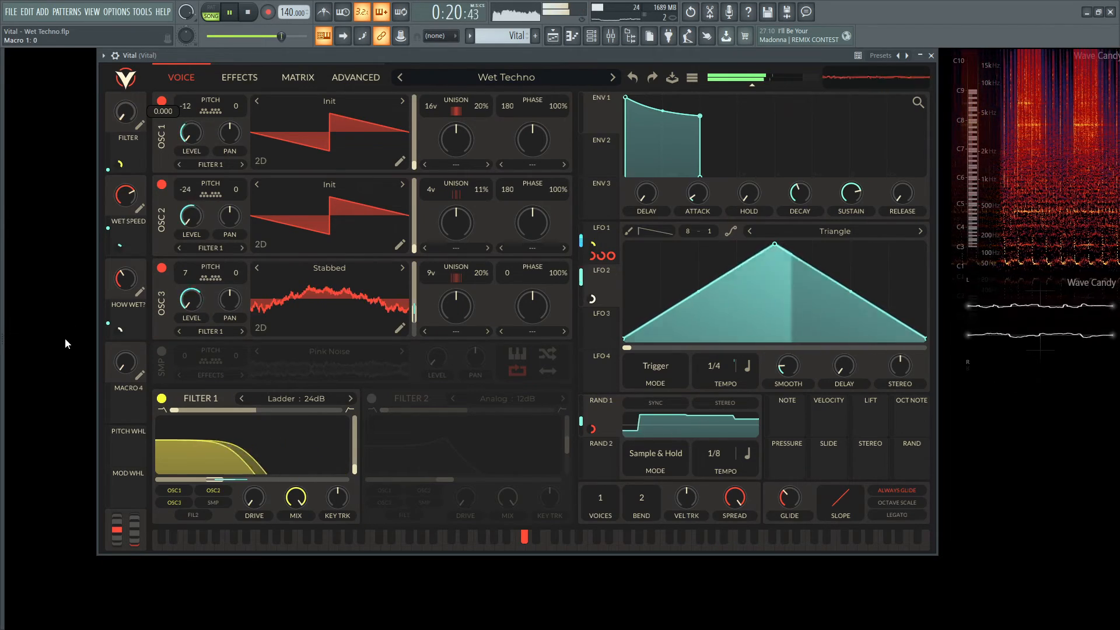
{"action": "left_click_drag", "start_coordinate": [64, 338], "coordinate": [122, 362]}
{"action": "left_click_drag", "start_coordinate": [124, 208], "coordinate": [125, 200]}
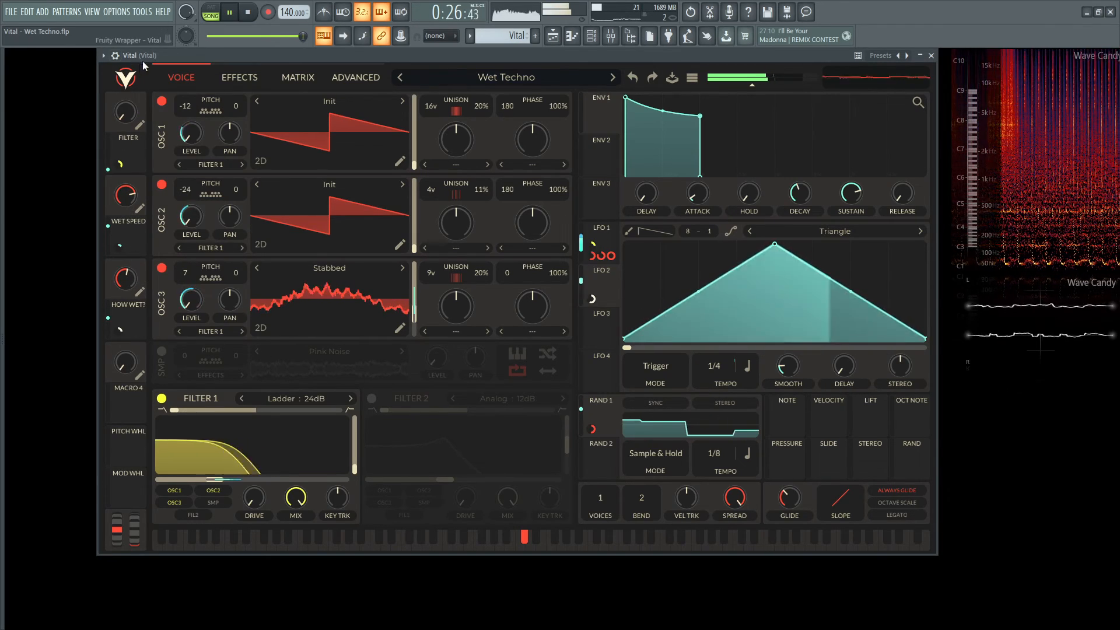
{"action": "left_click_drag", "start_coordinate": [128, 120], "coordinate": [130, 21]}
{"action": "key", "text": "space"}
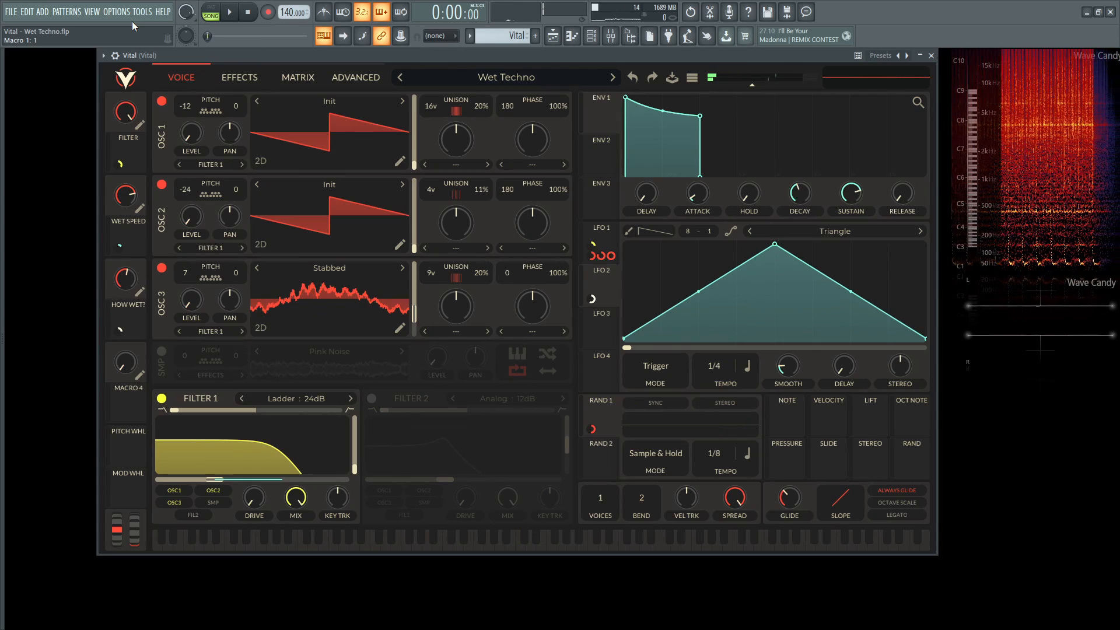